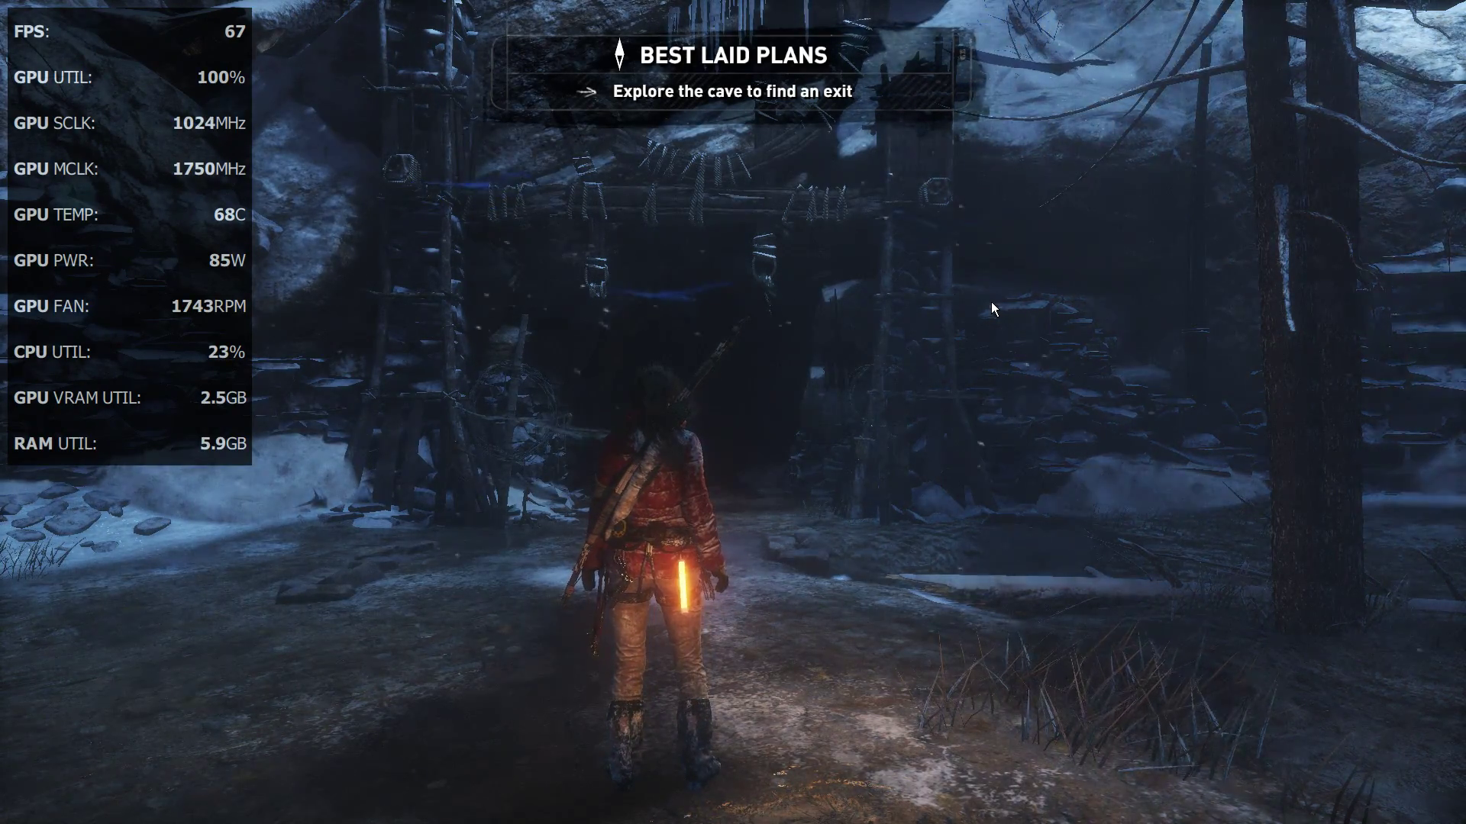
Open the Radeon Overlay side panel over Rise of the Tomb Raider with Alt+R.
key(alt+r)
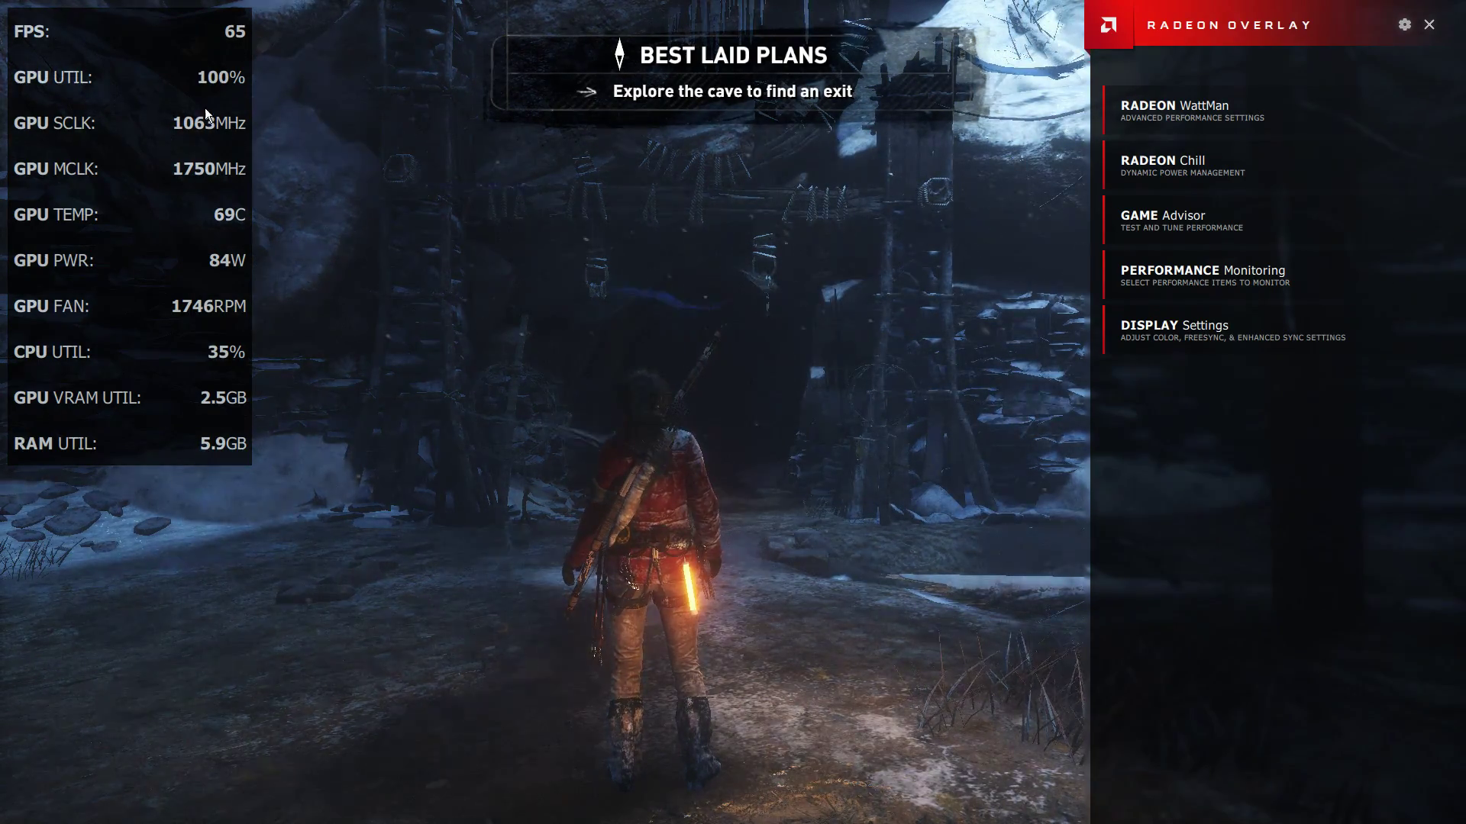
Toggle Show Metrics off and back on under Performance Monitoring, then close the overlay.
click(1189, 286)
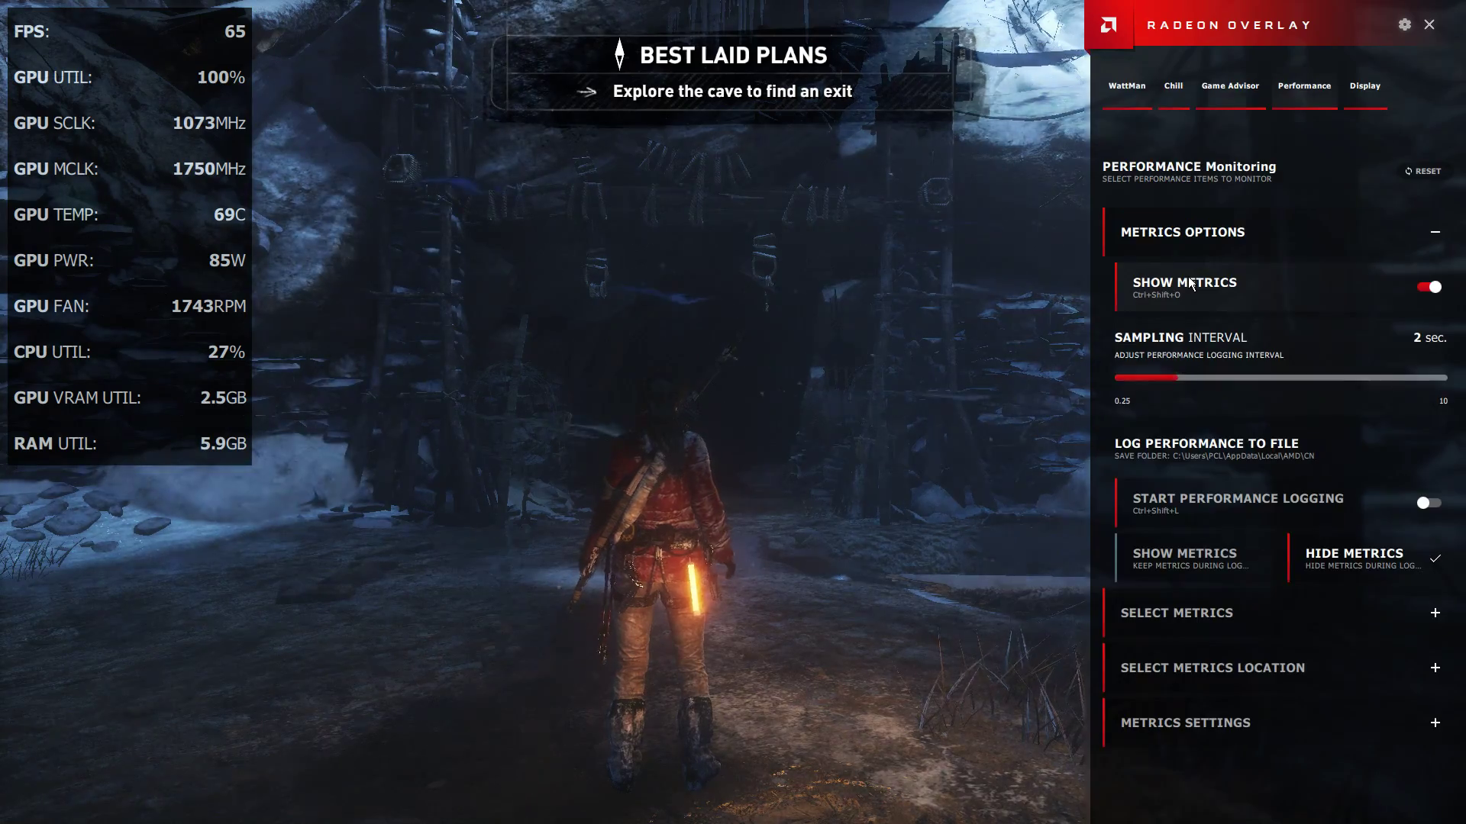
click(1425, 288)
click(1423, 287)
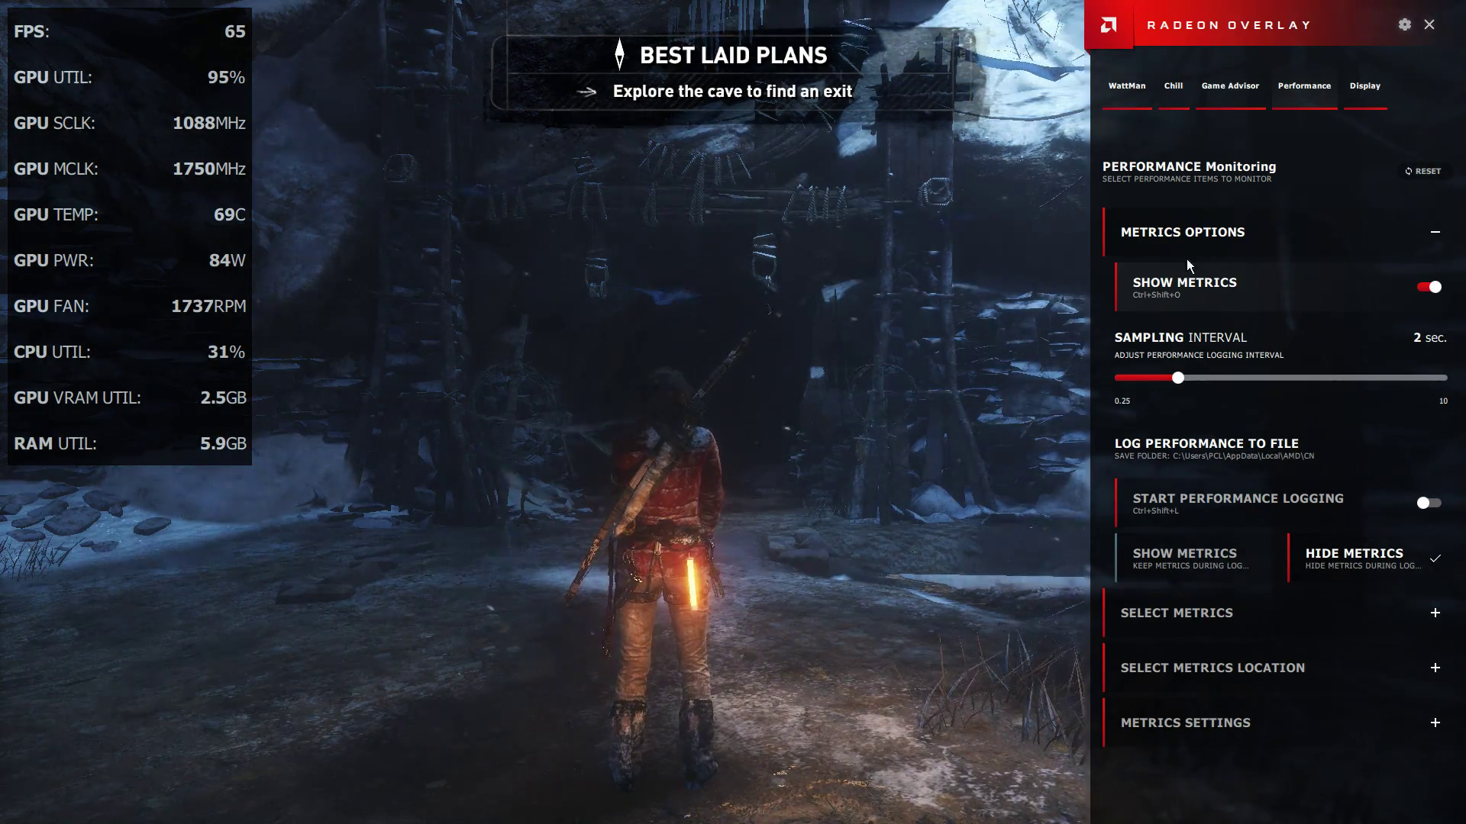
click(1429, 27)
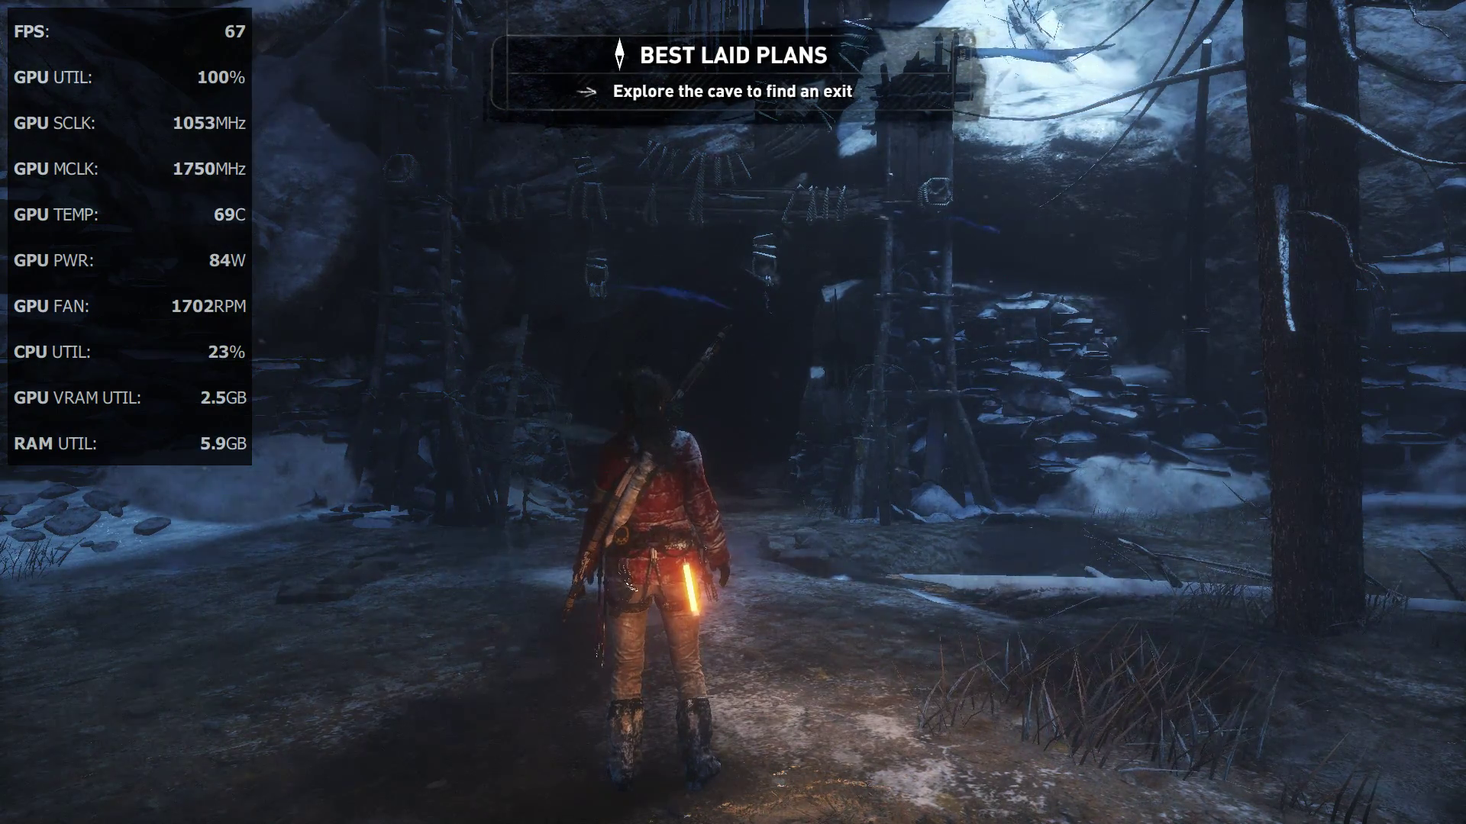
Raise the WattMan power limit to 50%, apply it, and close the overlay.
key(alt+r)
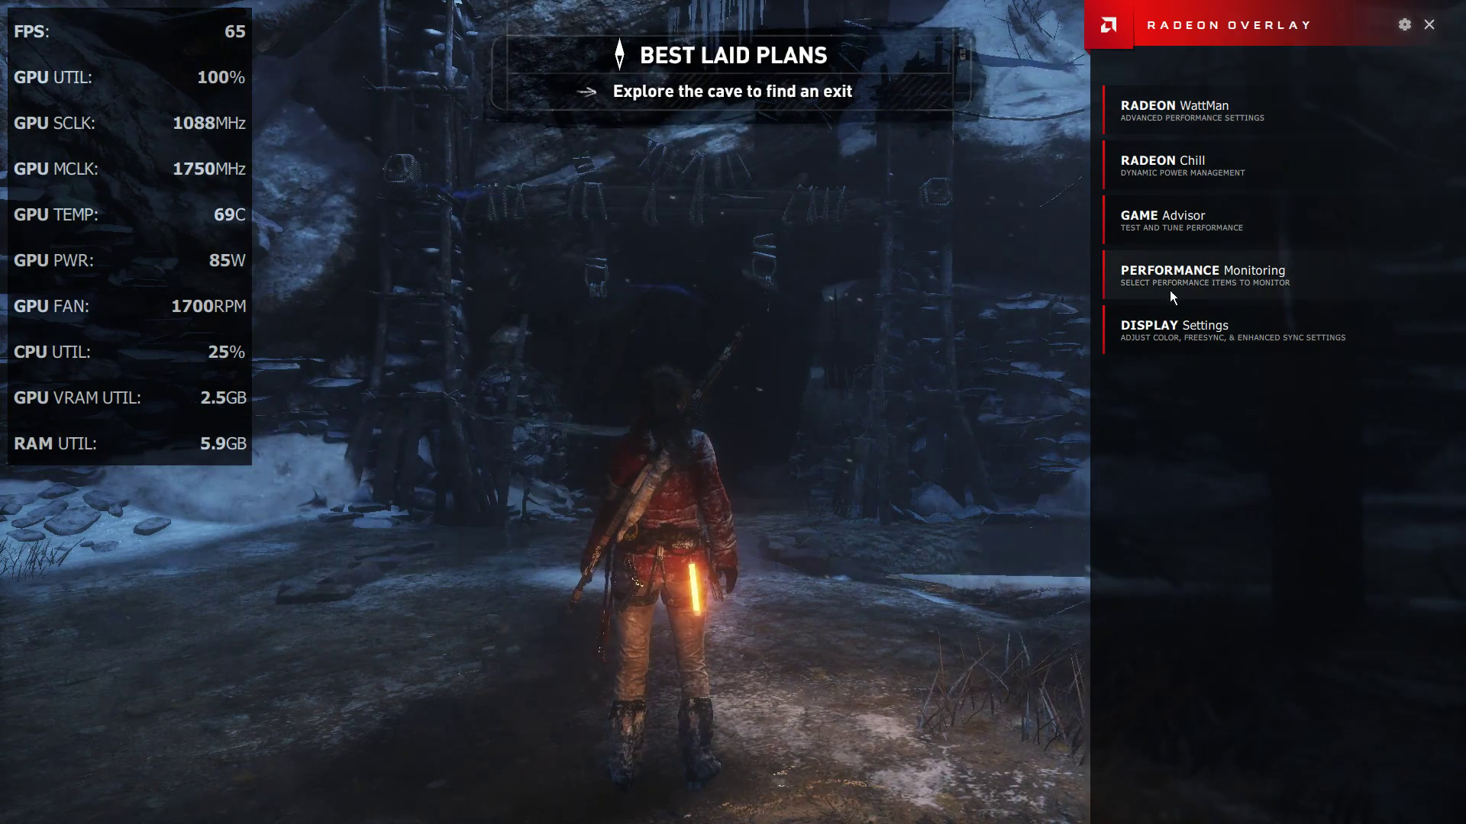
click(1174, 108)
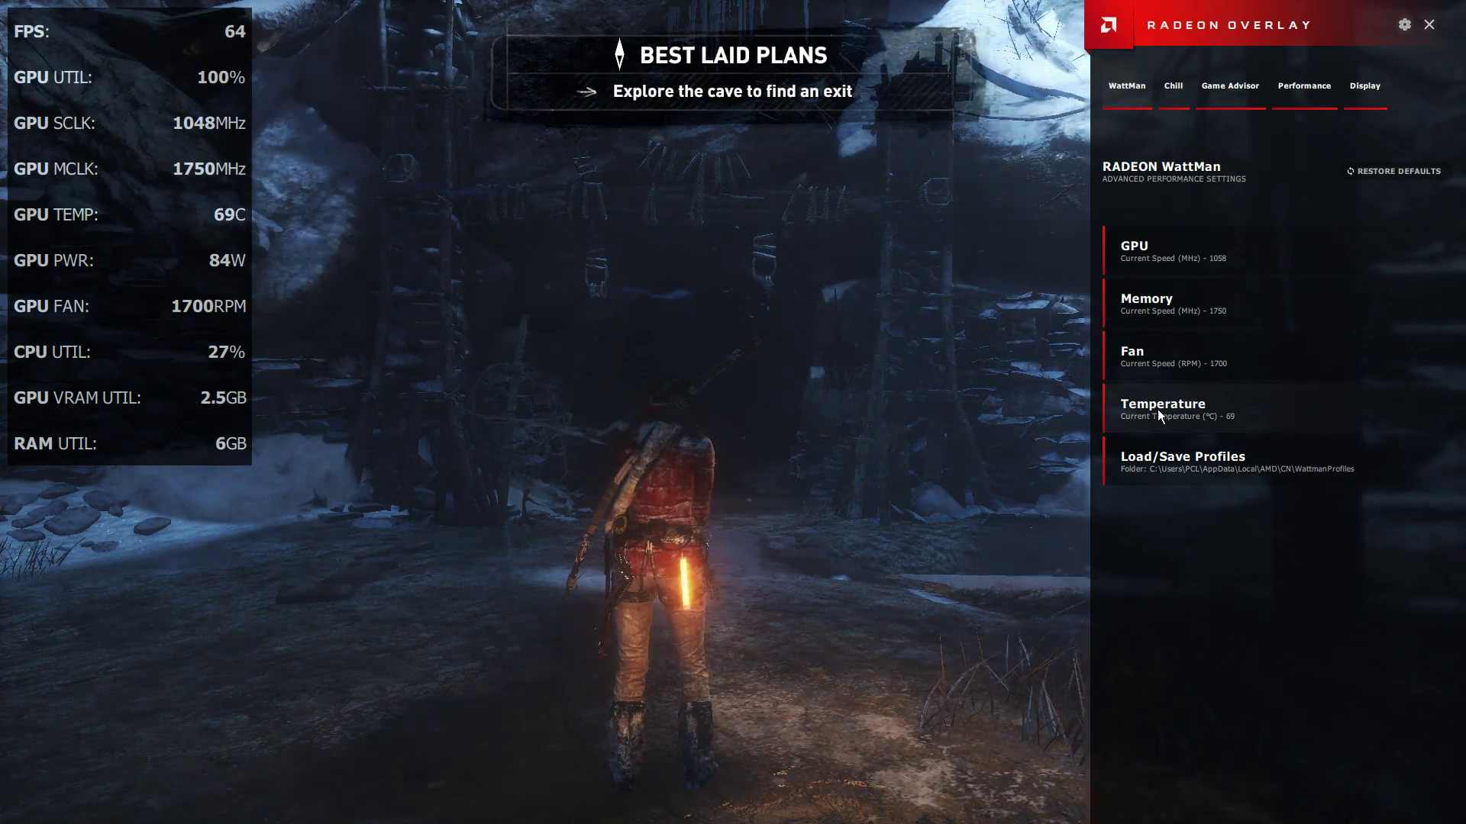
click(1157, 413)
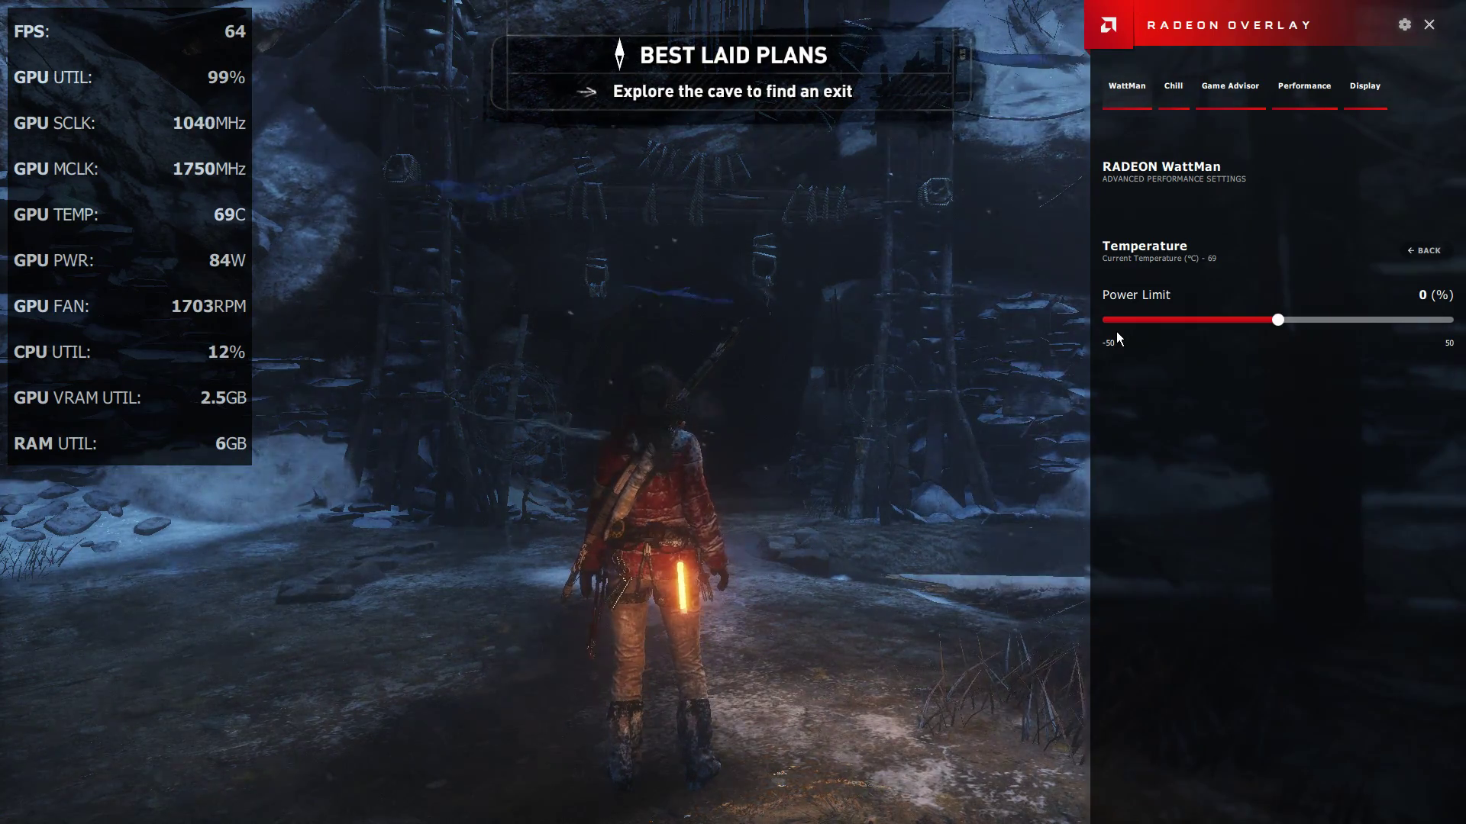
click(1177, 320)
drag(1178, 320, 1455, 322)
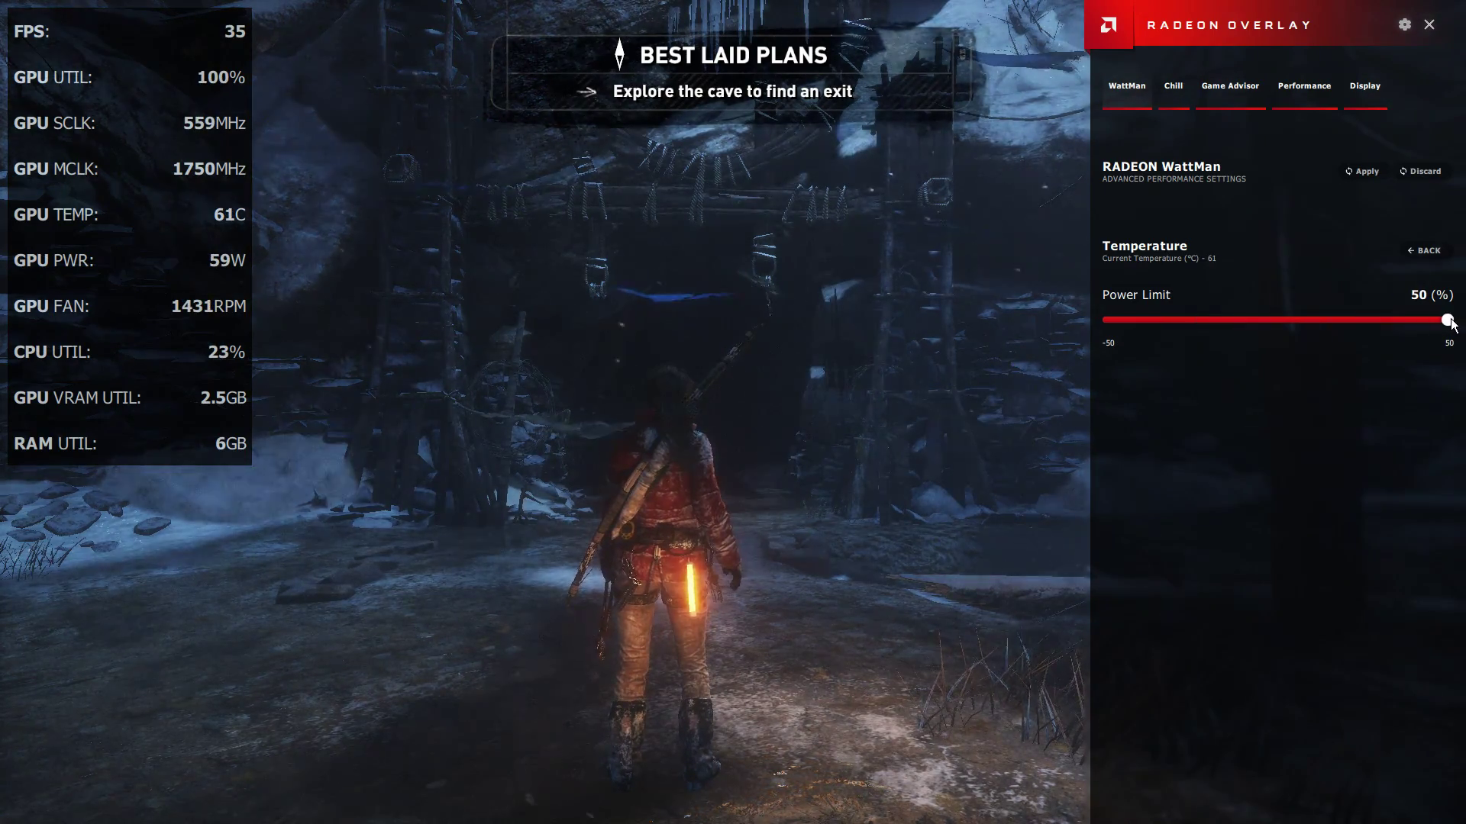
click(1361, 172)
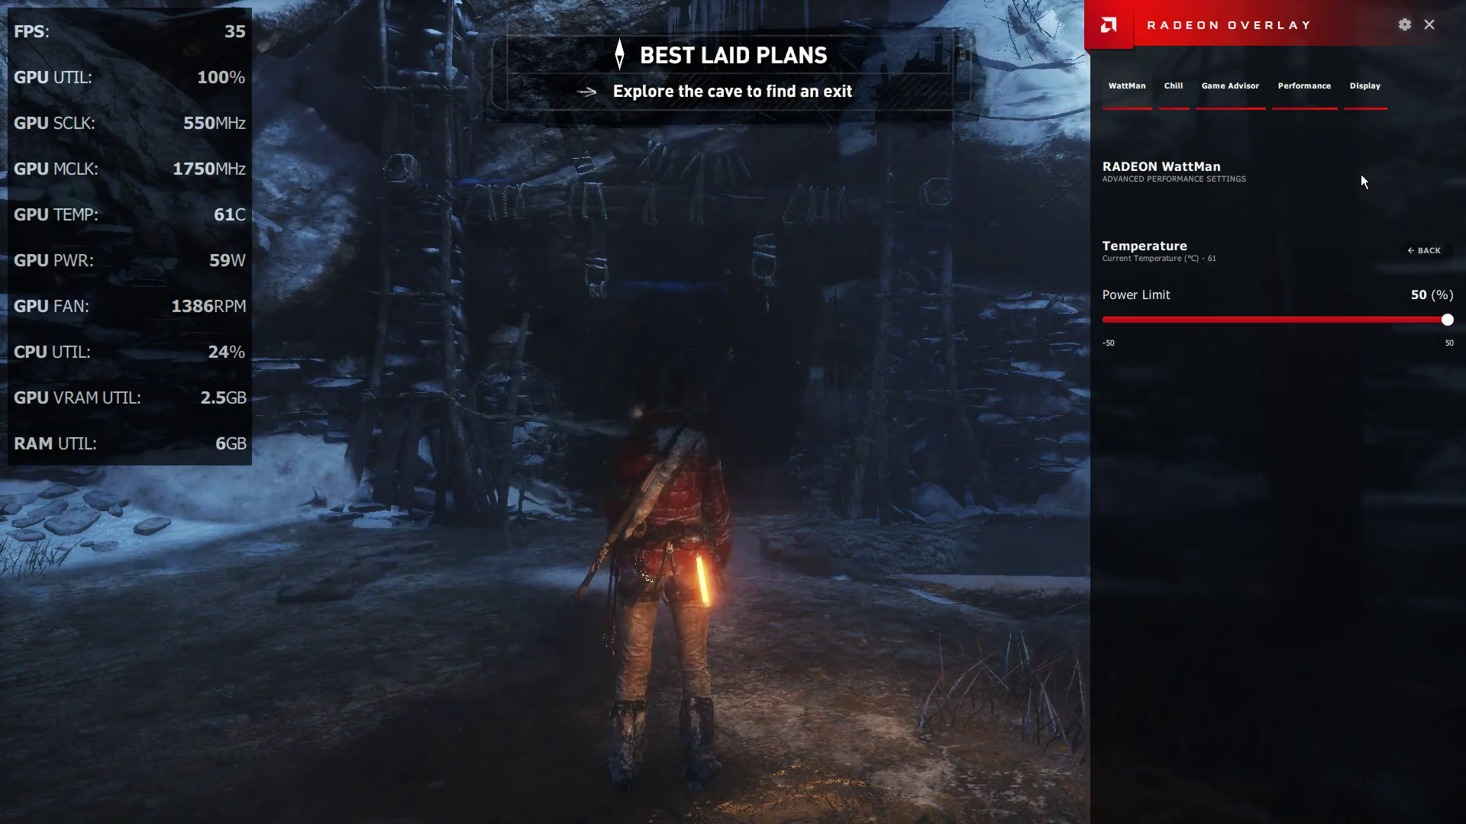
key(alt+r)
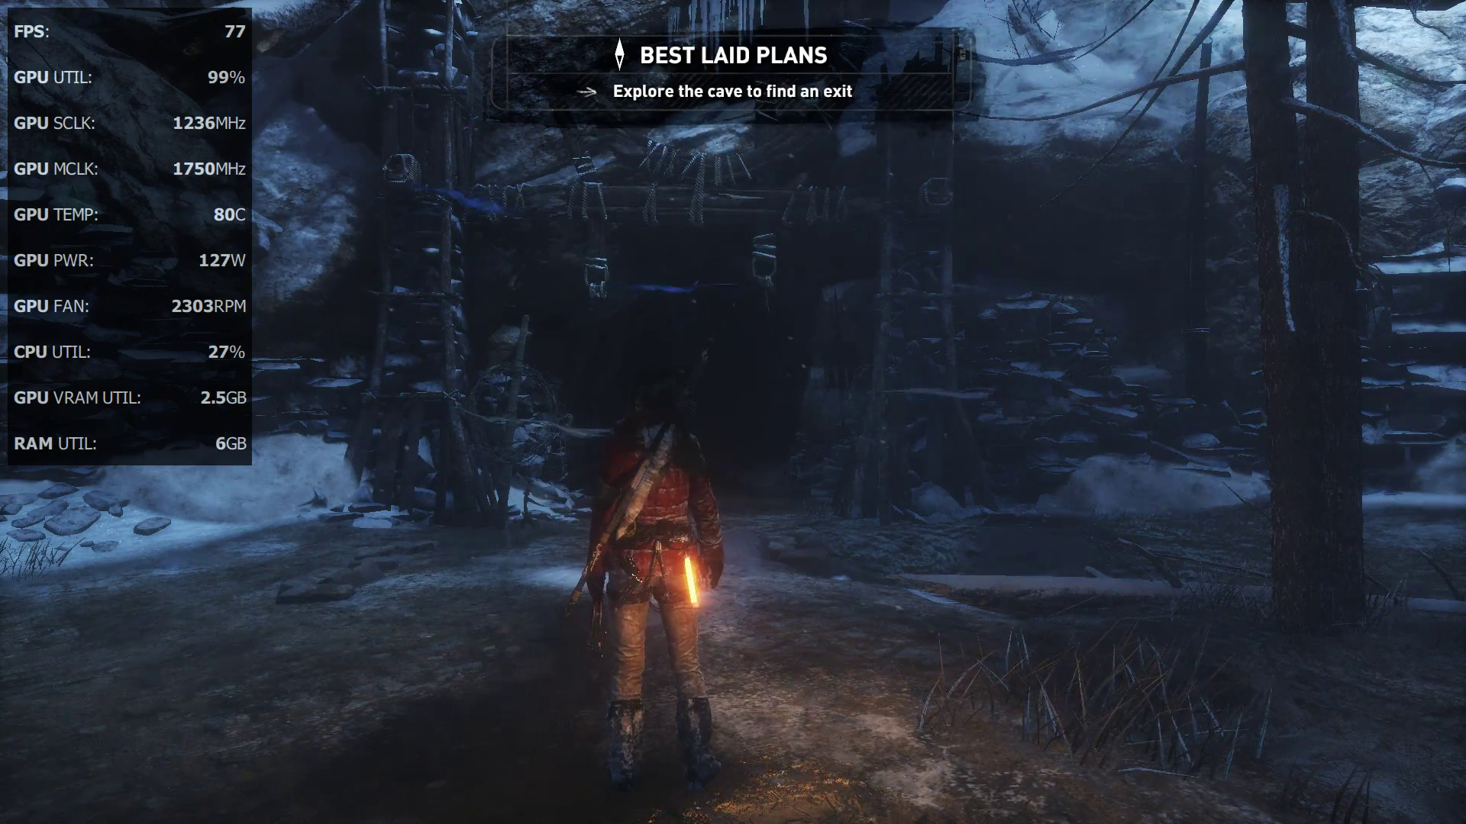
key(alt+r)
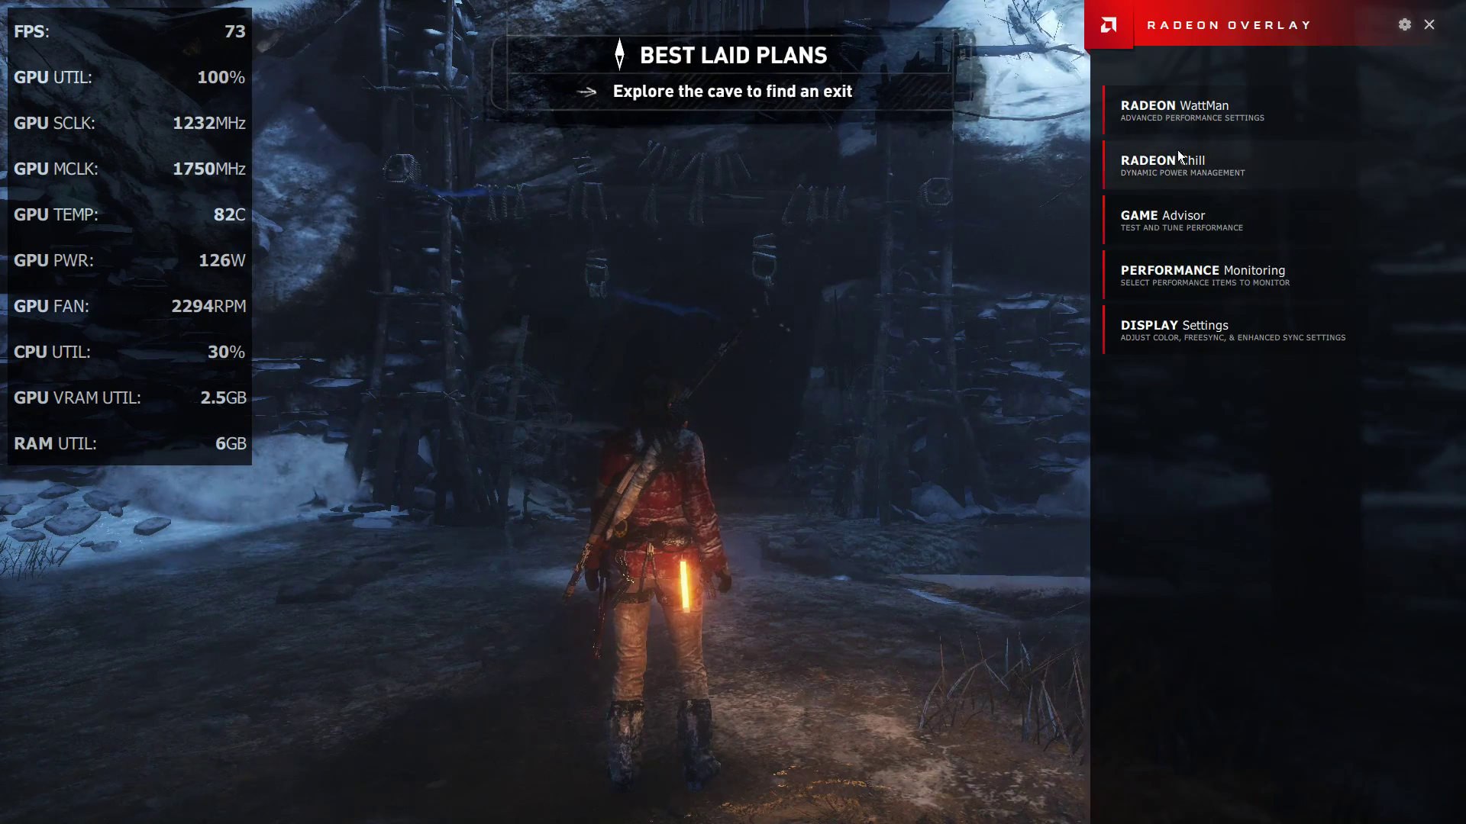
Switch WattMan's GPU voltage control to manual.
click(1177, 109)
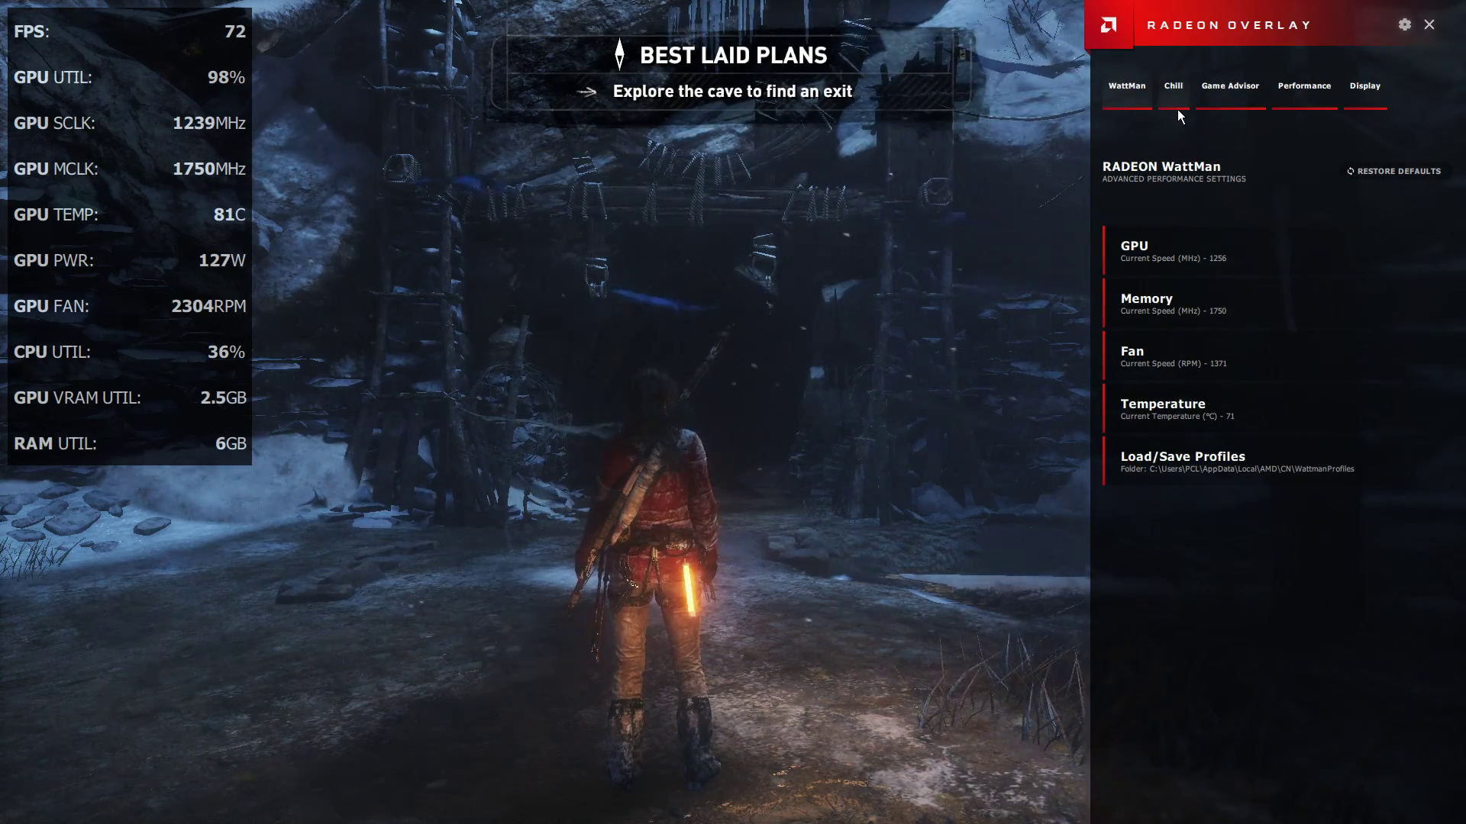
click(1155, 255)
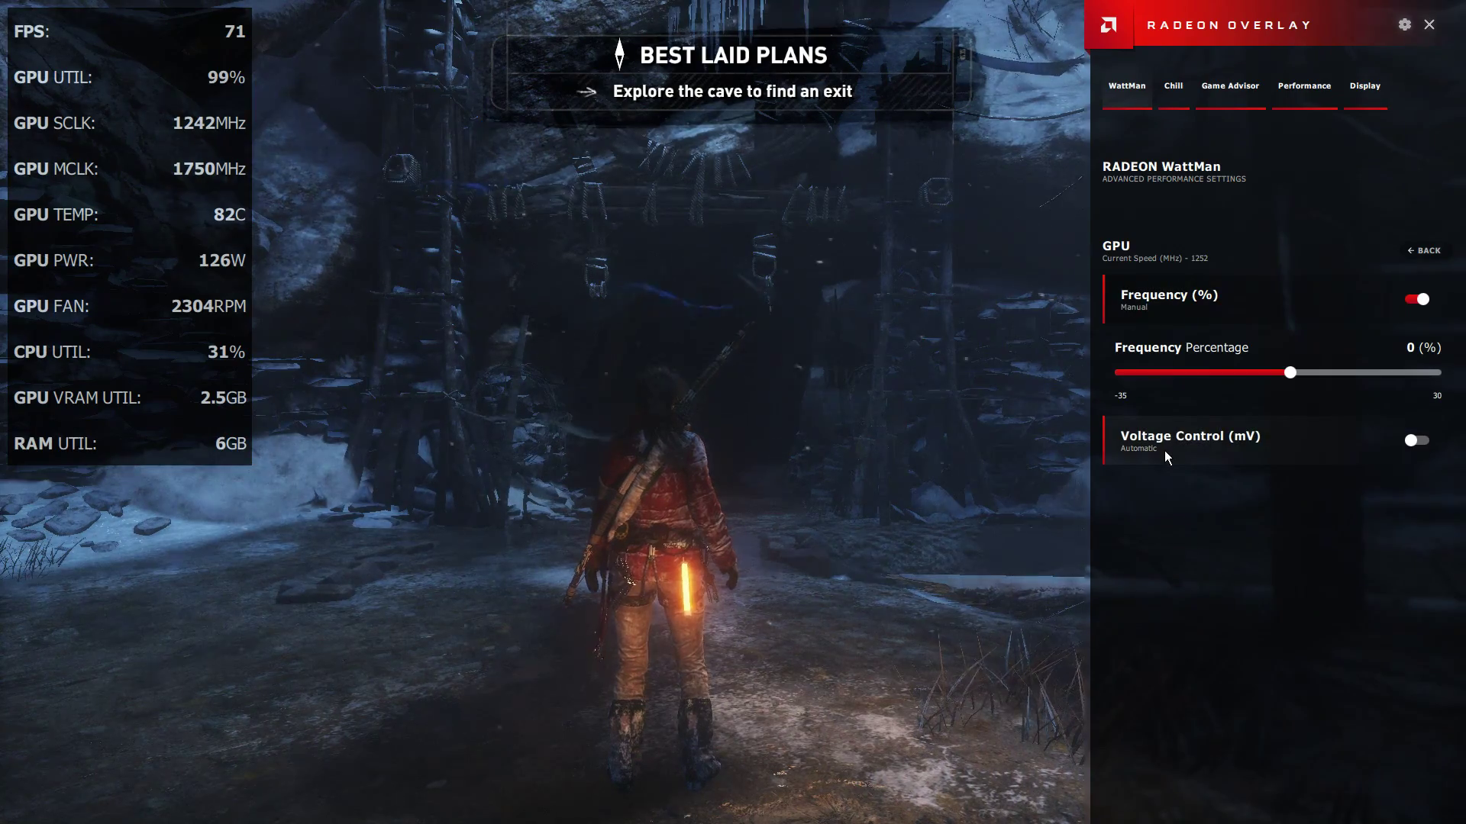
click(1416, 443)
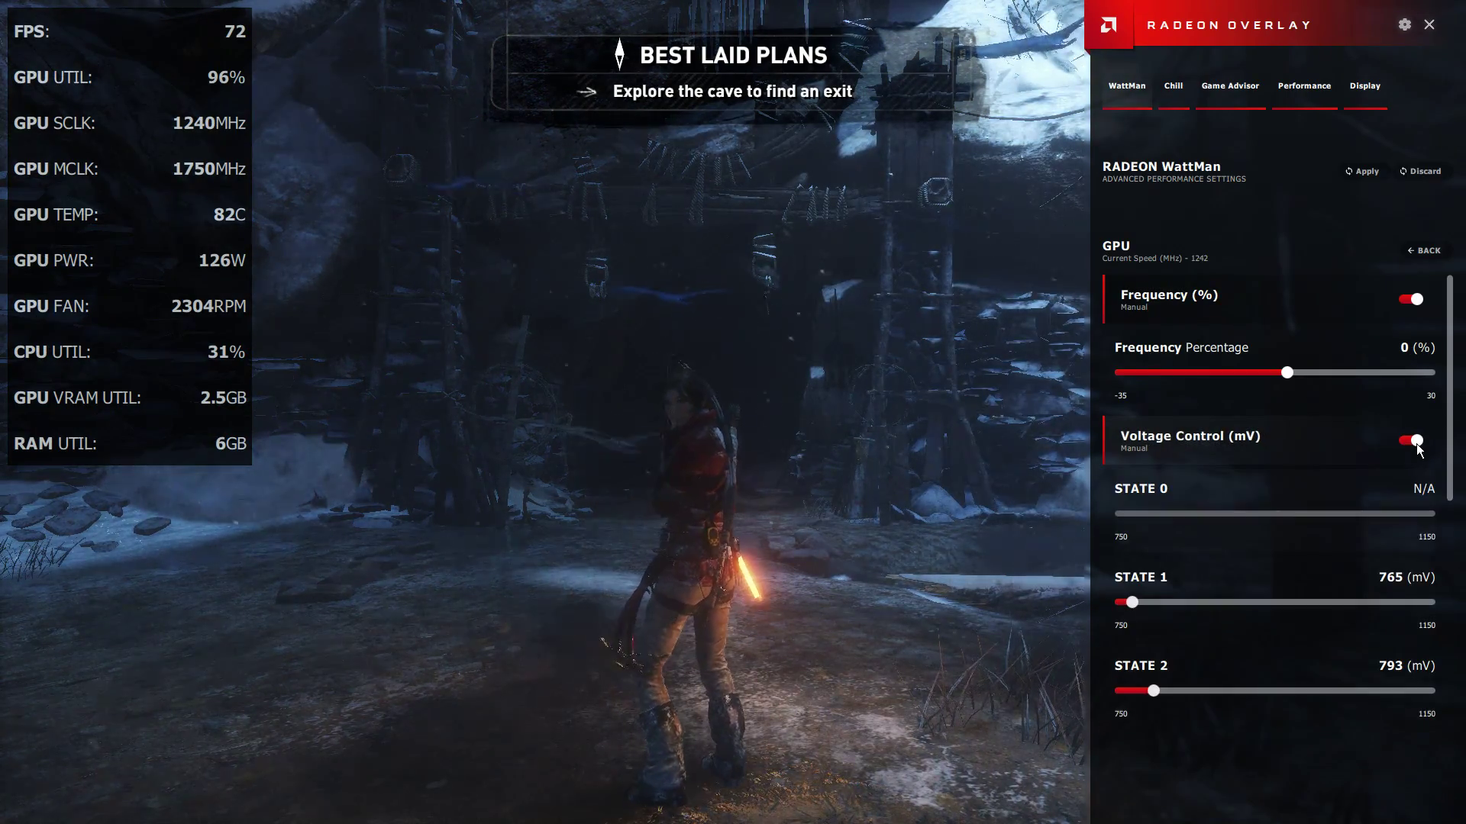
scroll(1308, 489, down, 3)
scroll(1307, 488, down, 5)
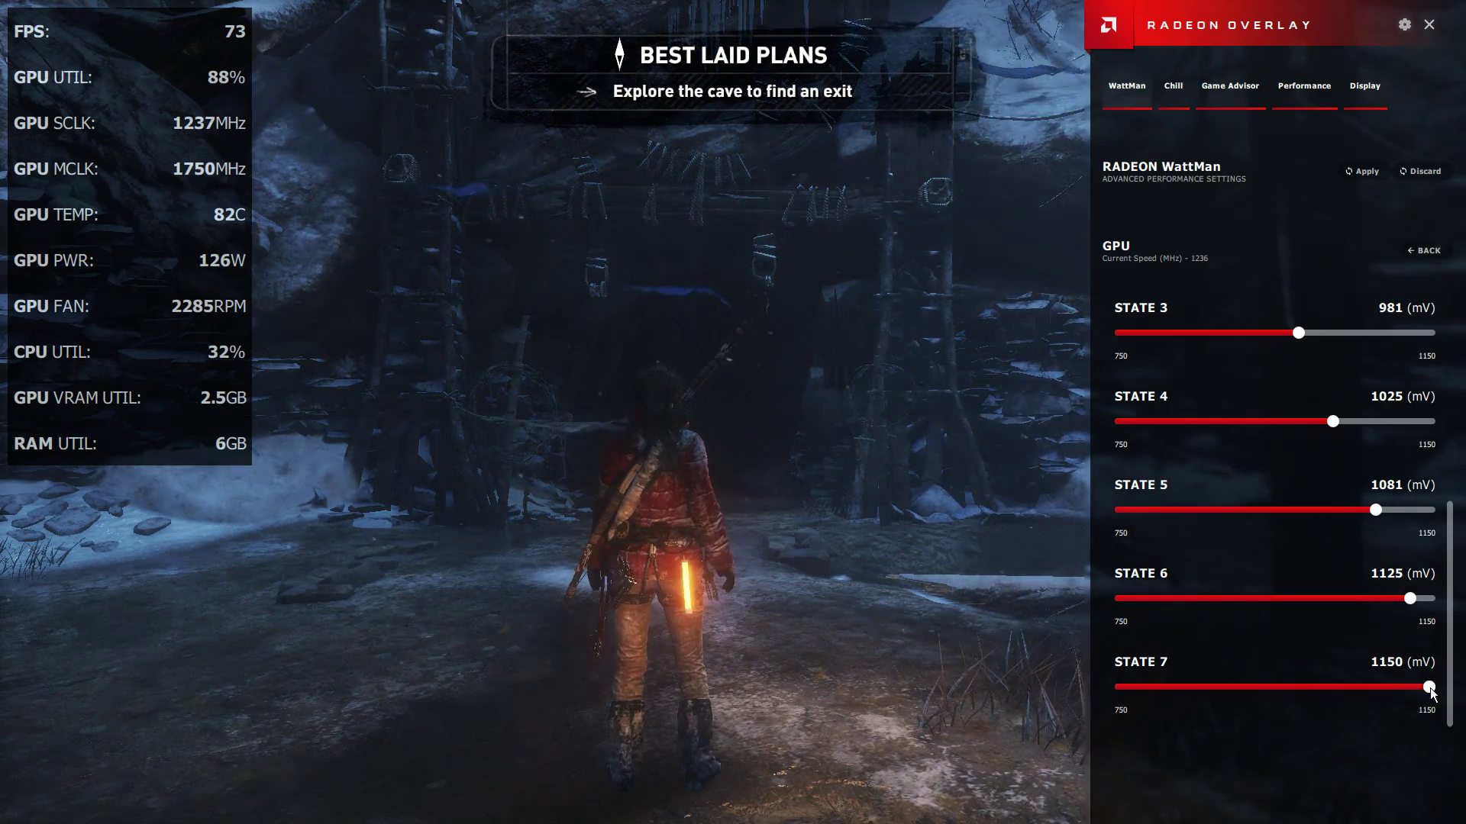
Lower the State 7 voltage, apply it, and return to the game.
drag(1423, 688, 1353, 687)
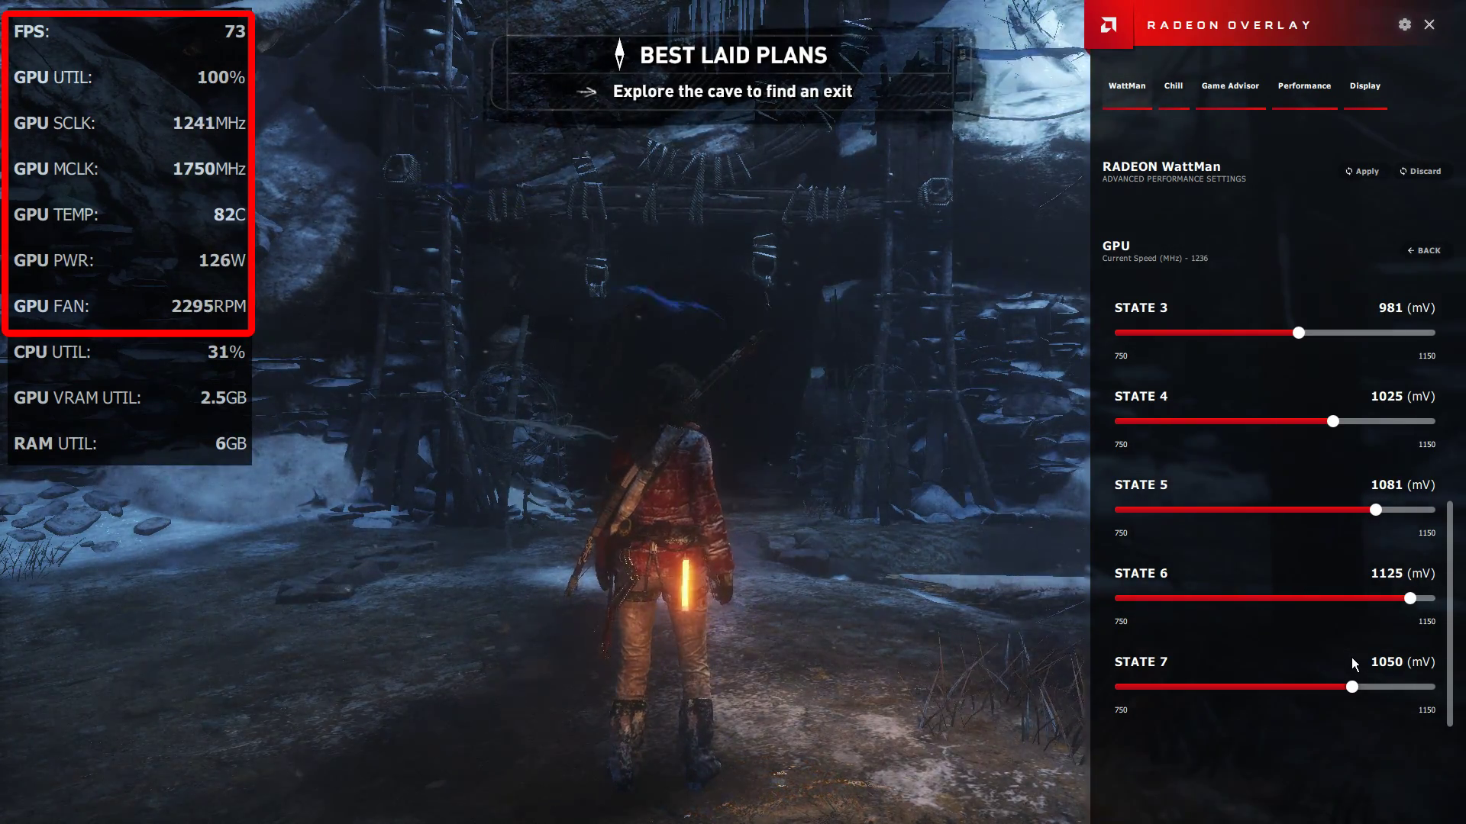
click(1363, 172)
key(alt+r)
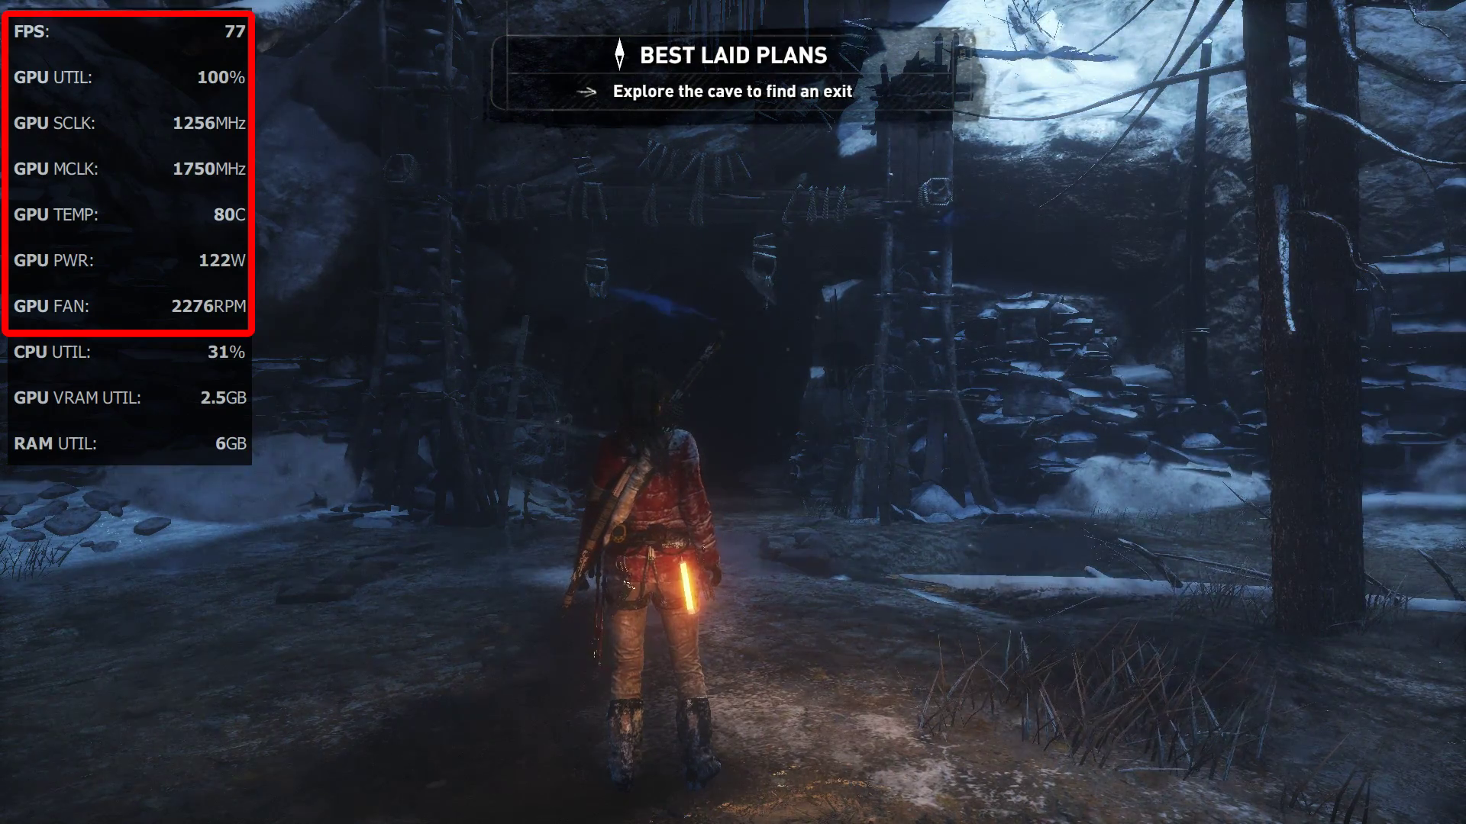
Open the Radeon Overlay side panel over the running game with Alt+R.
key(alt+r)
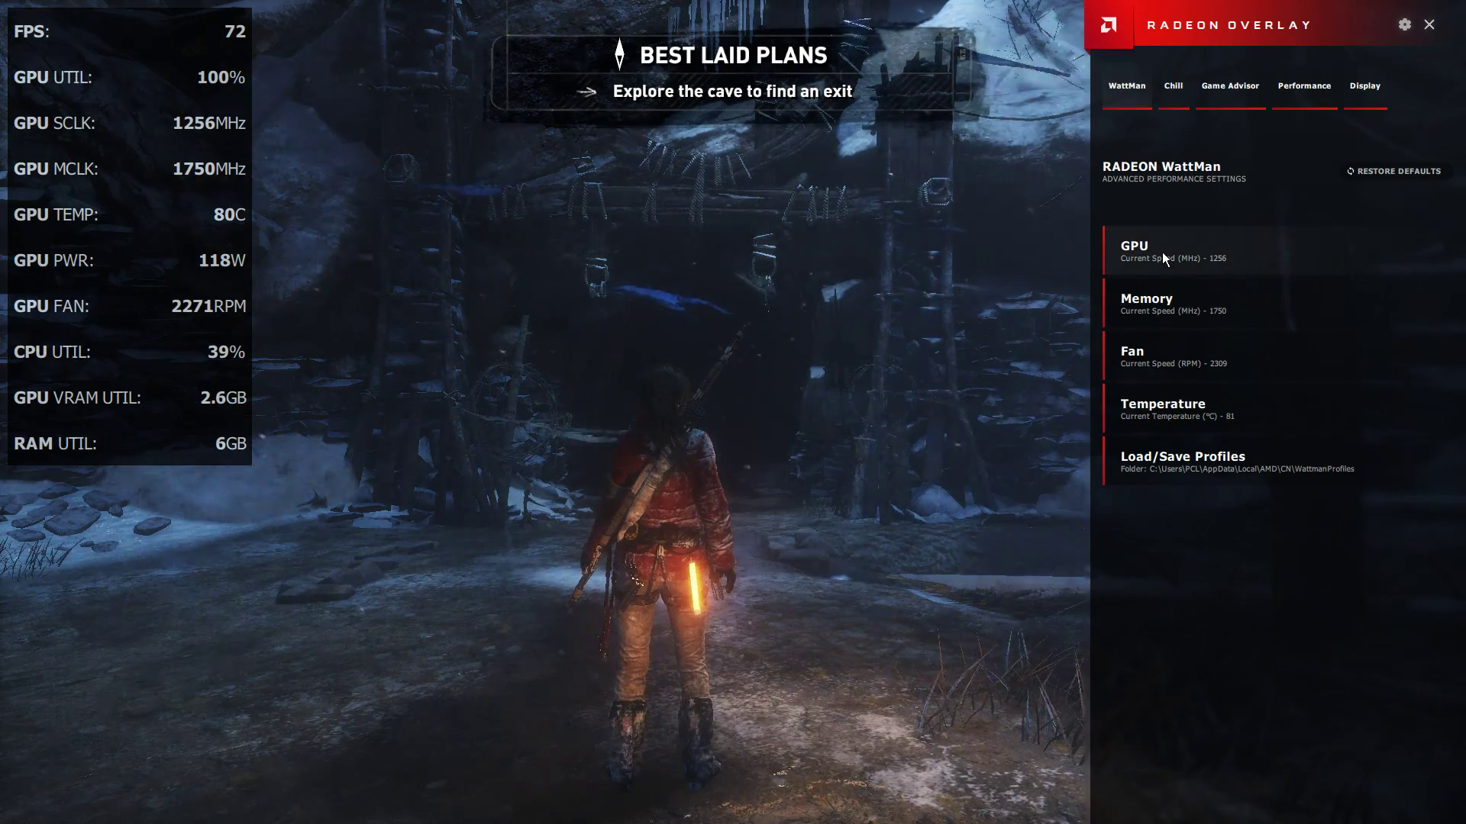
Open WattMan's GPU page to show the State 6 and State 7 voltage sliders.
click(1162, 252)
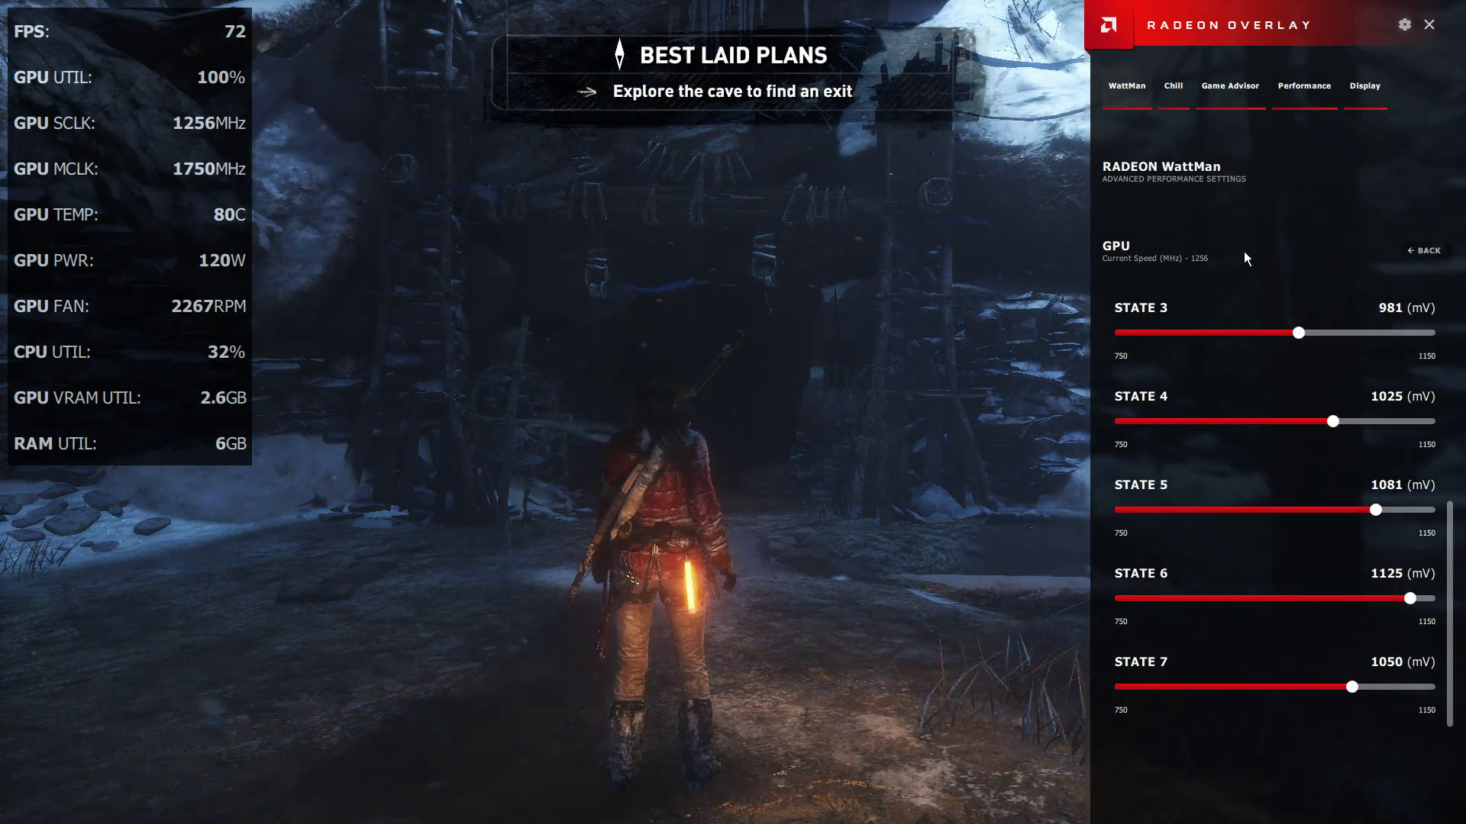
Turn off Frequency (%) so GPU states use MHz, with State 7 at 900 MHz.
click(1423, 250)
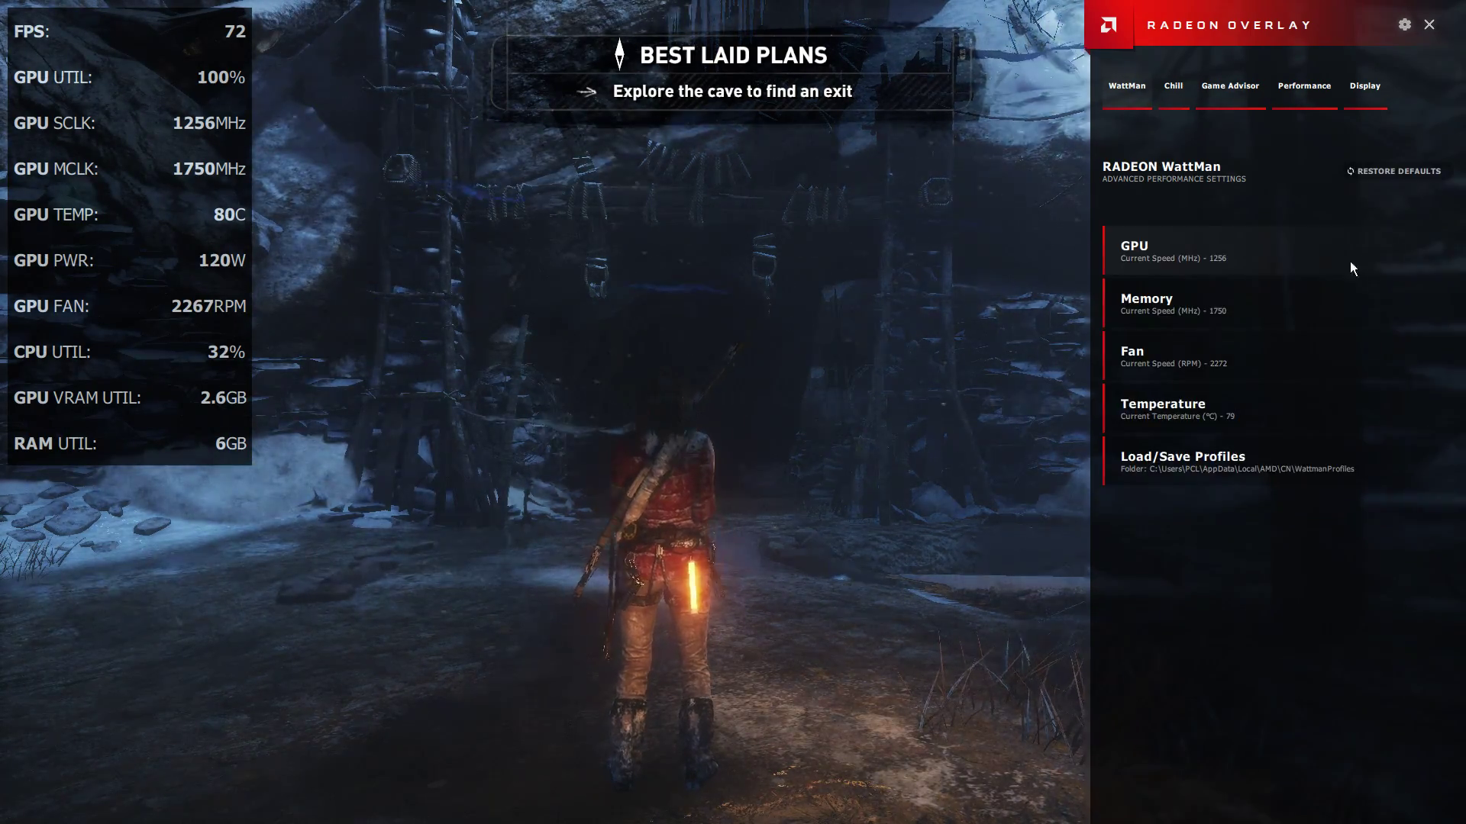
click(1183, 246)
scroll(1235, 420, up, 3)
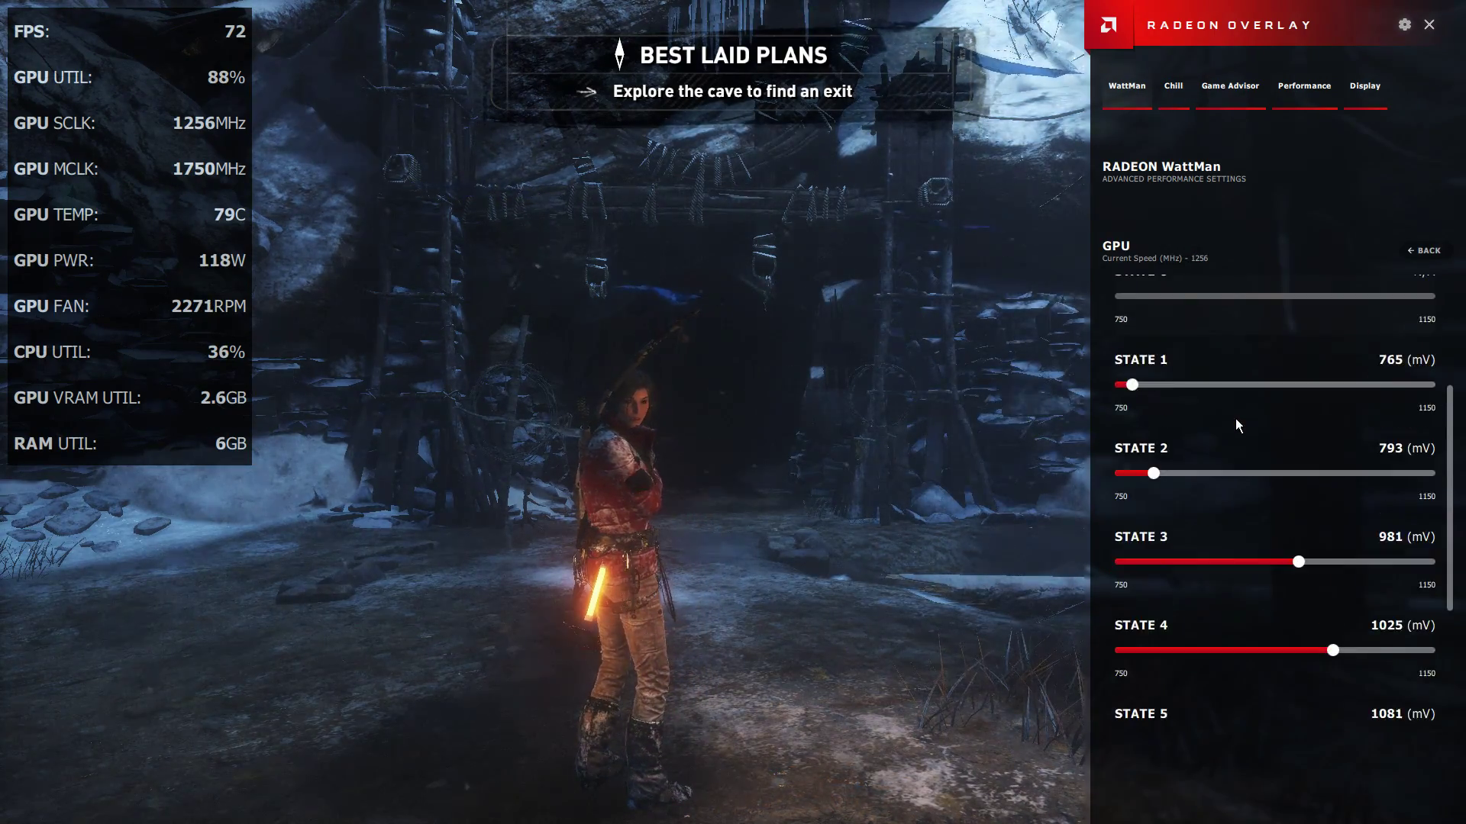
scroll(1235, 419, up, 3)
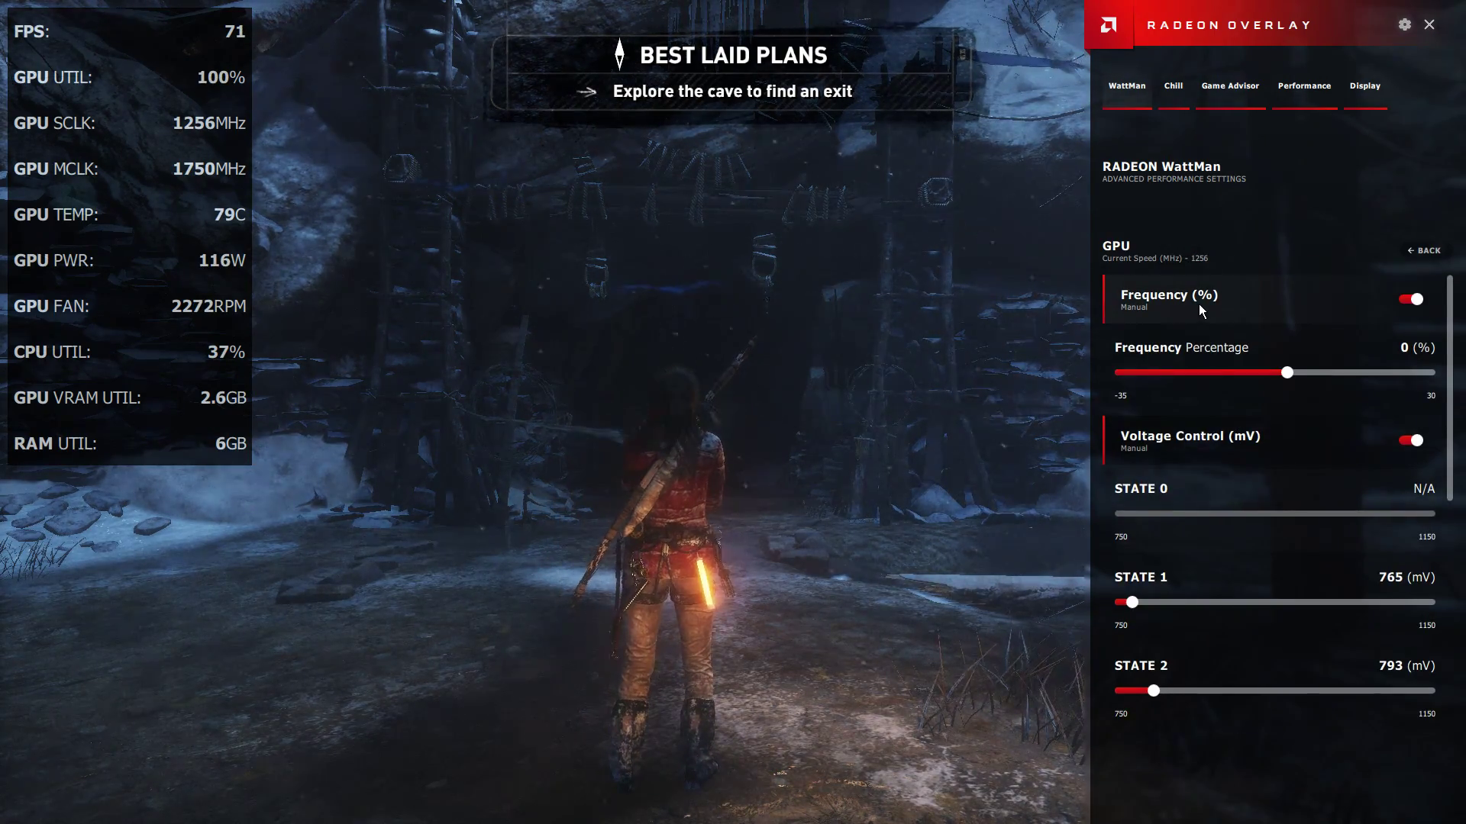
click(1407, 300)
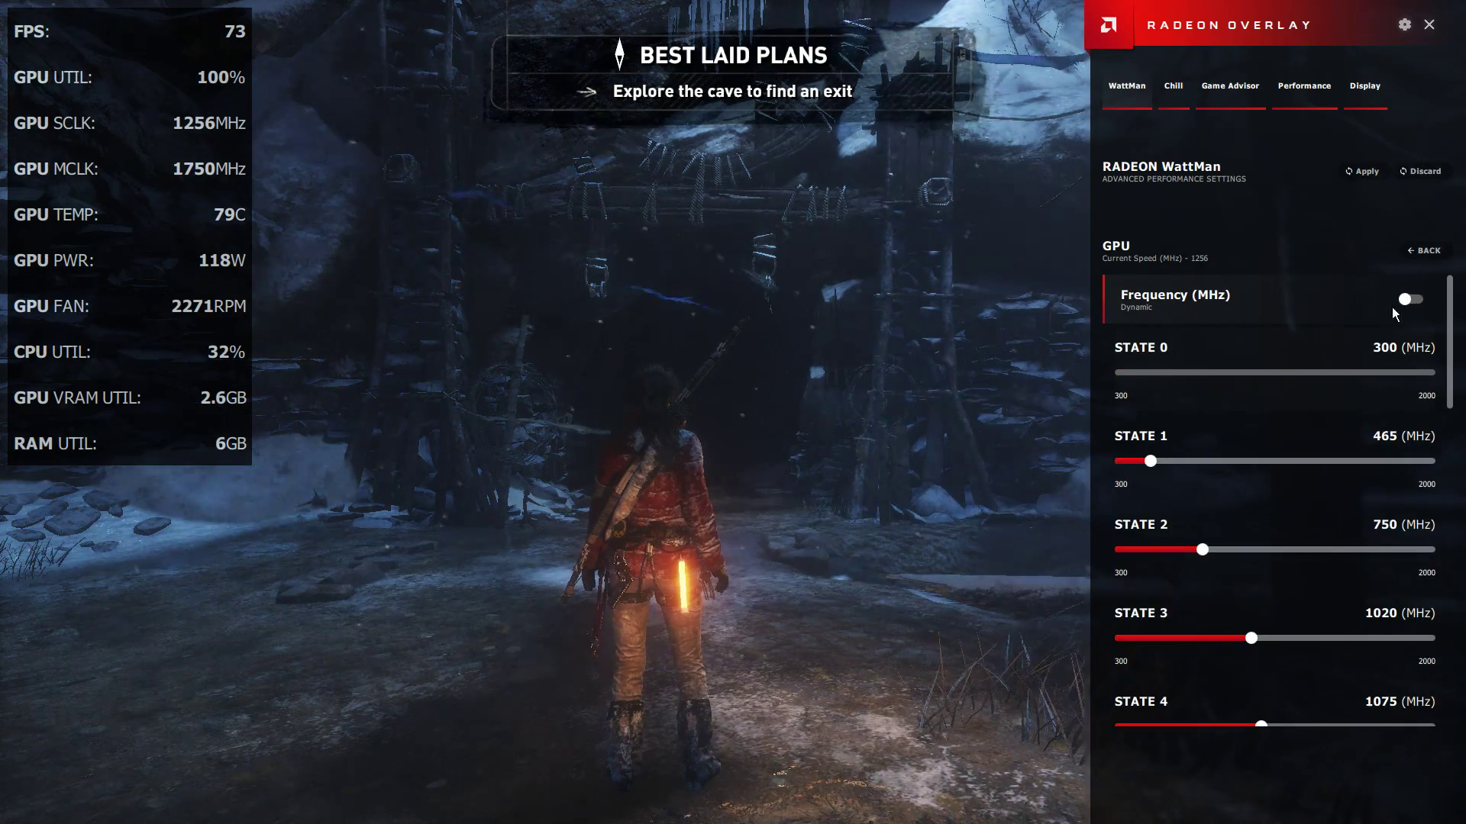
scroll(1301, 389, down, 3)
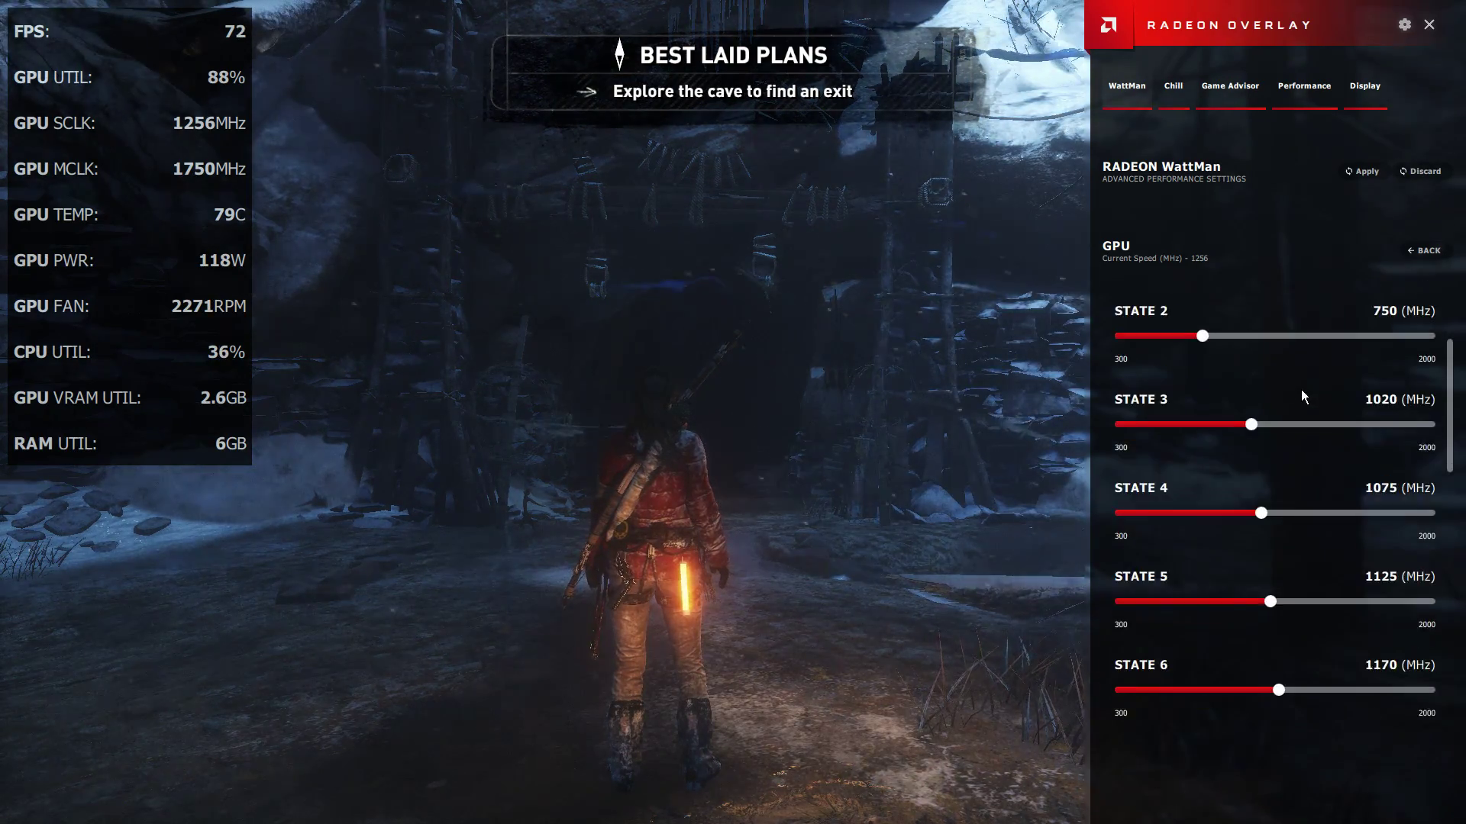
scroll(1300, 389, down, 3)
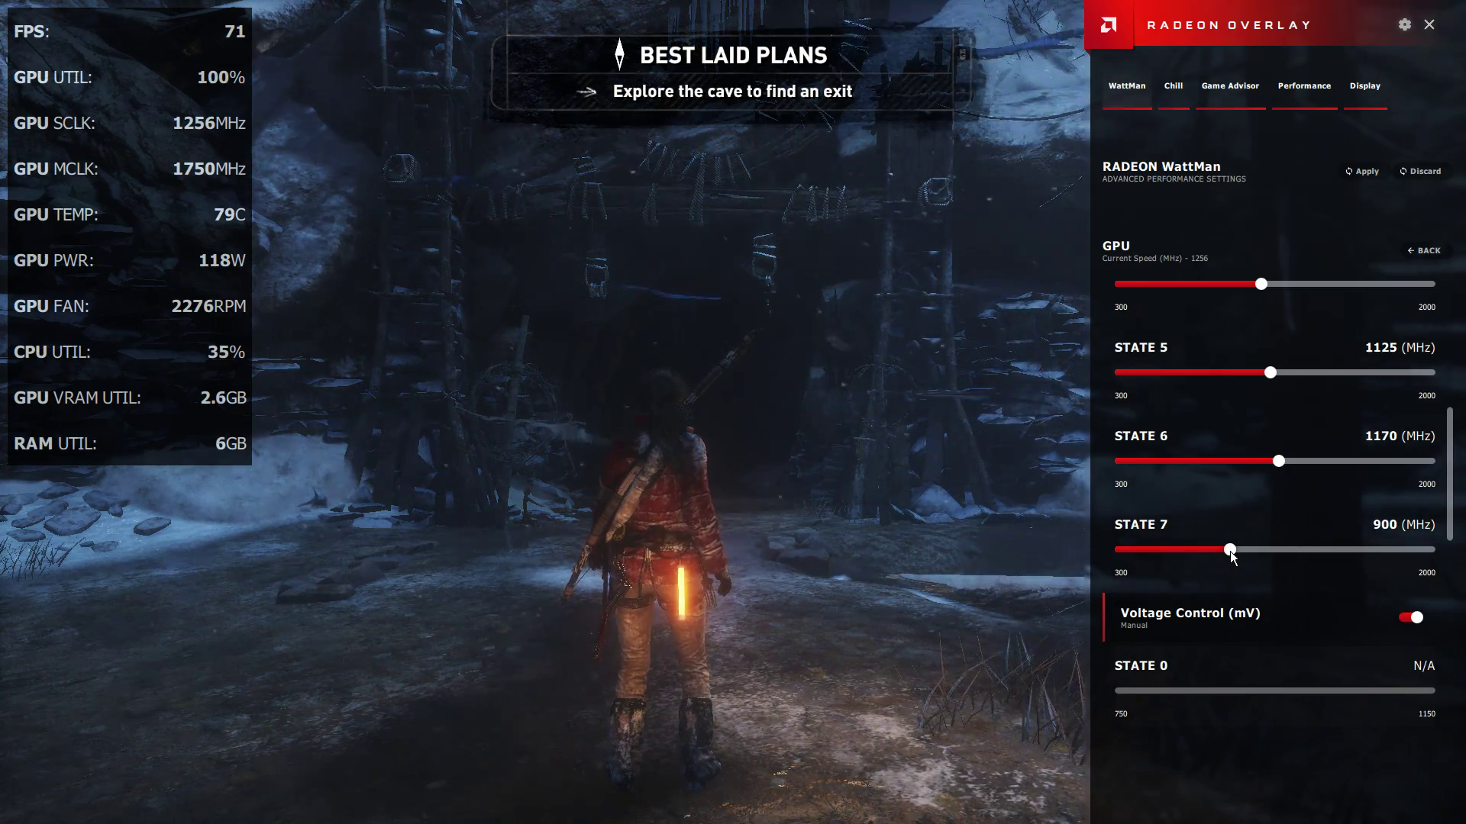
scroll(1259, 549, down, 3)
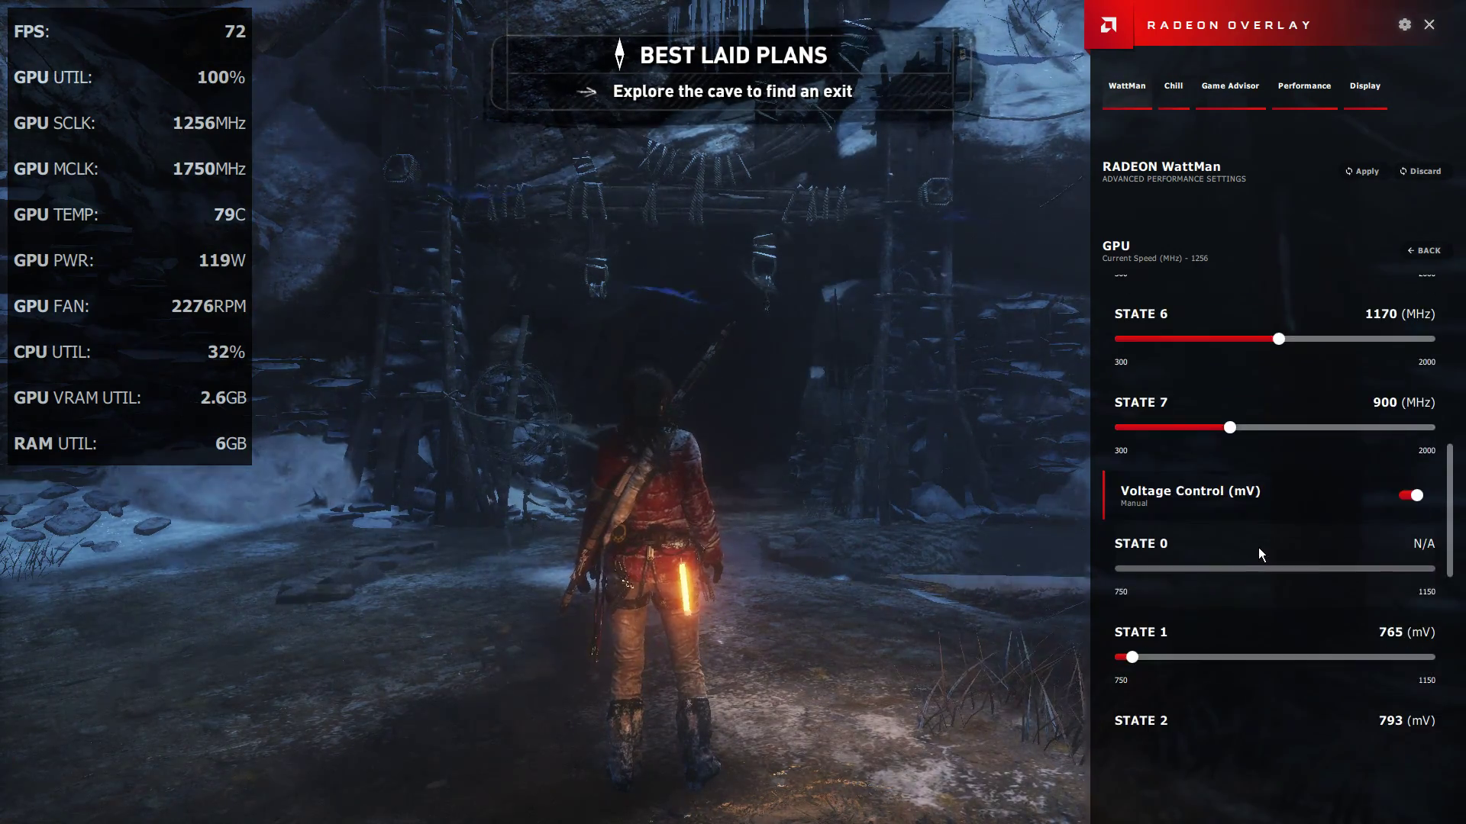
scroll(1259, 549, down, 5)
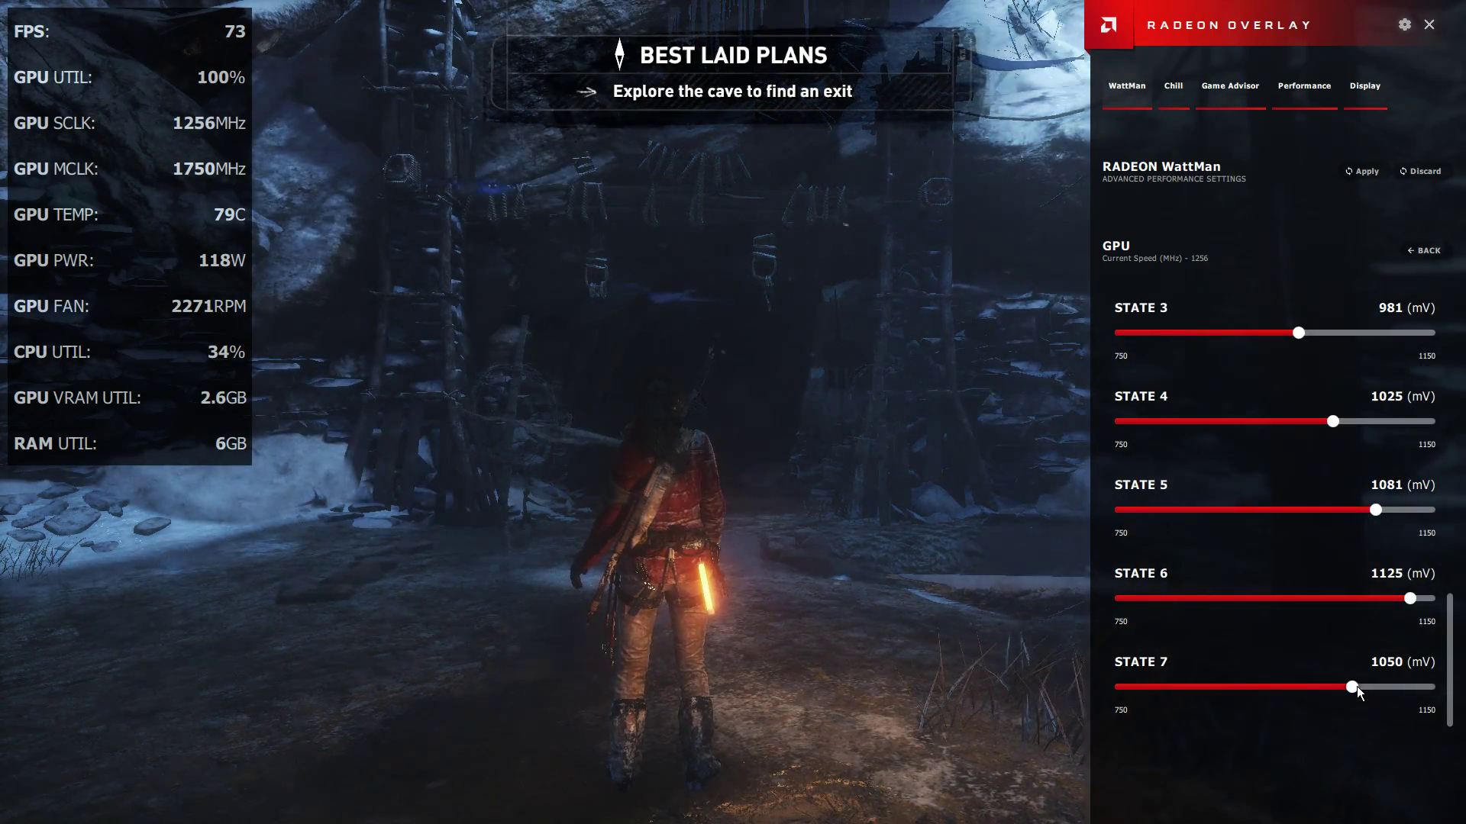
Drop the State 7 voltage to 800 mV, apply it, and resume the game.
drag(1352, 685, 1209, 690)
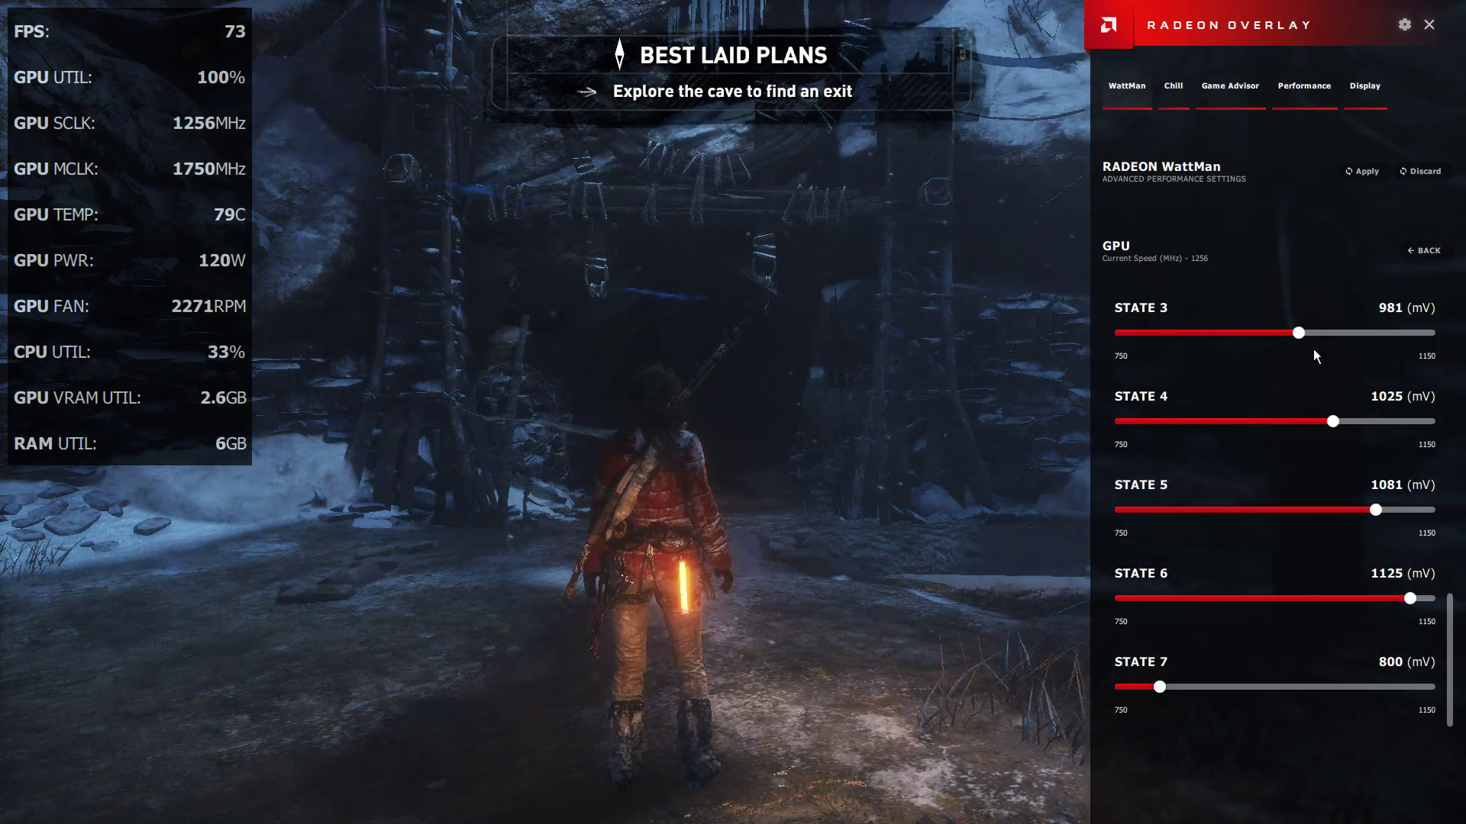
click(1364, 172)
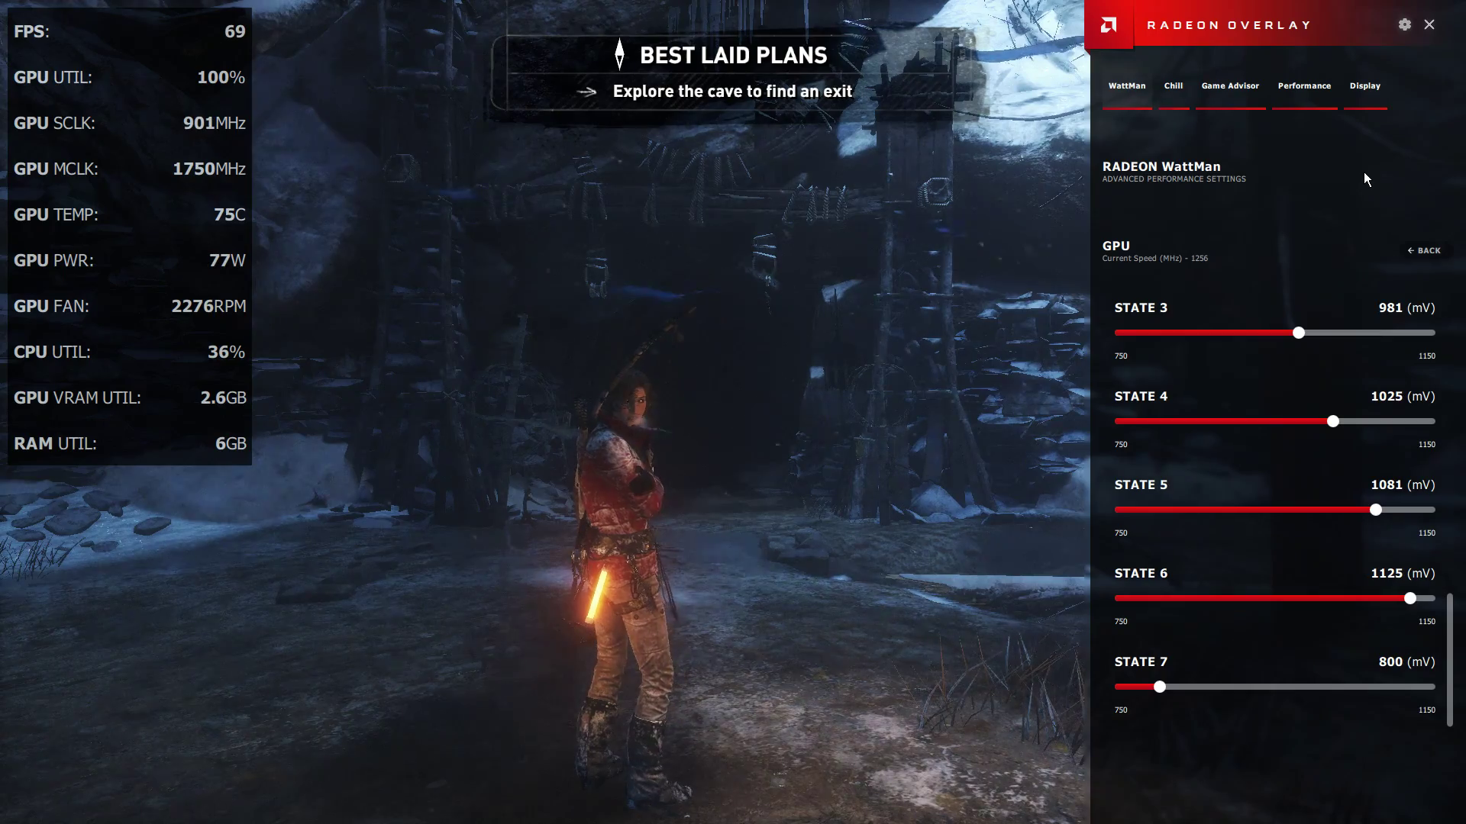
key(alt+r)
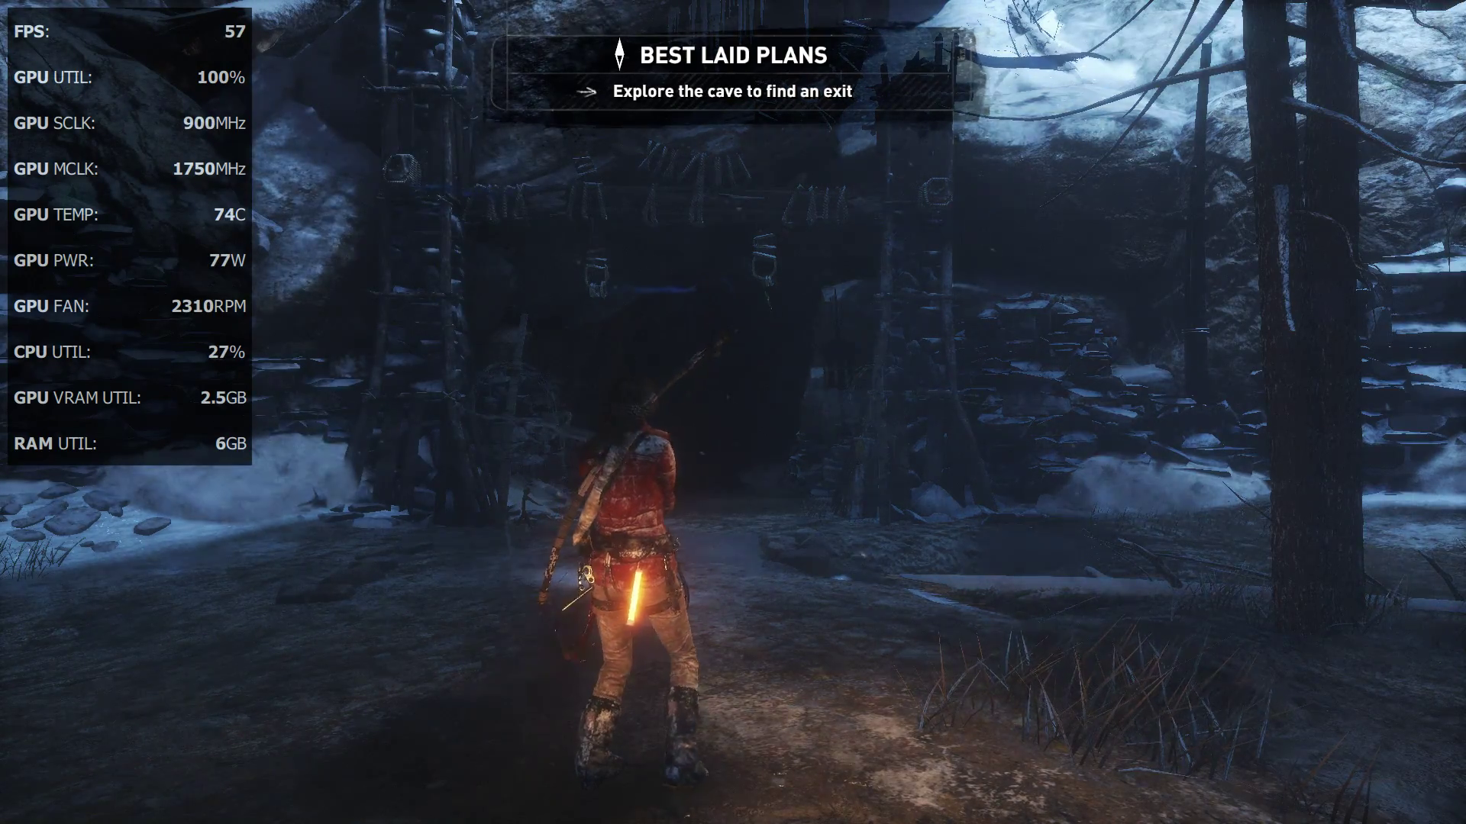